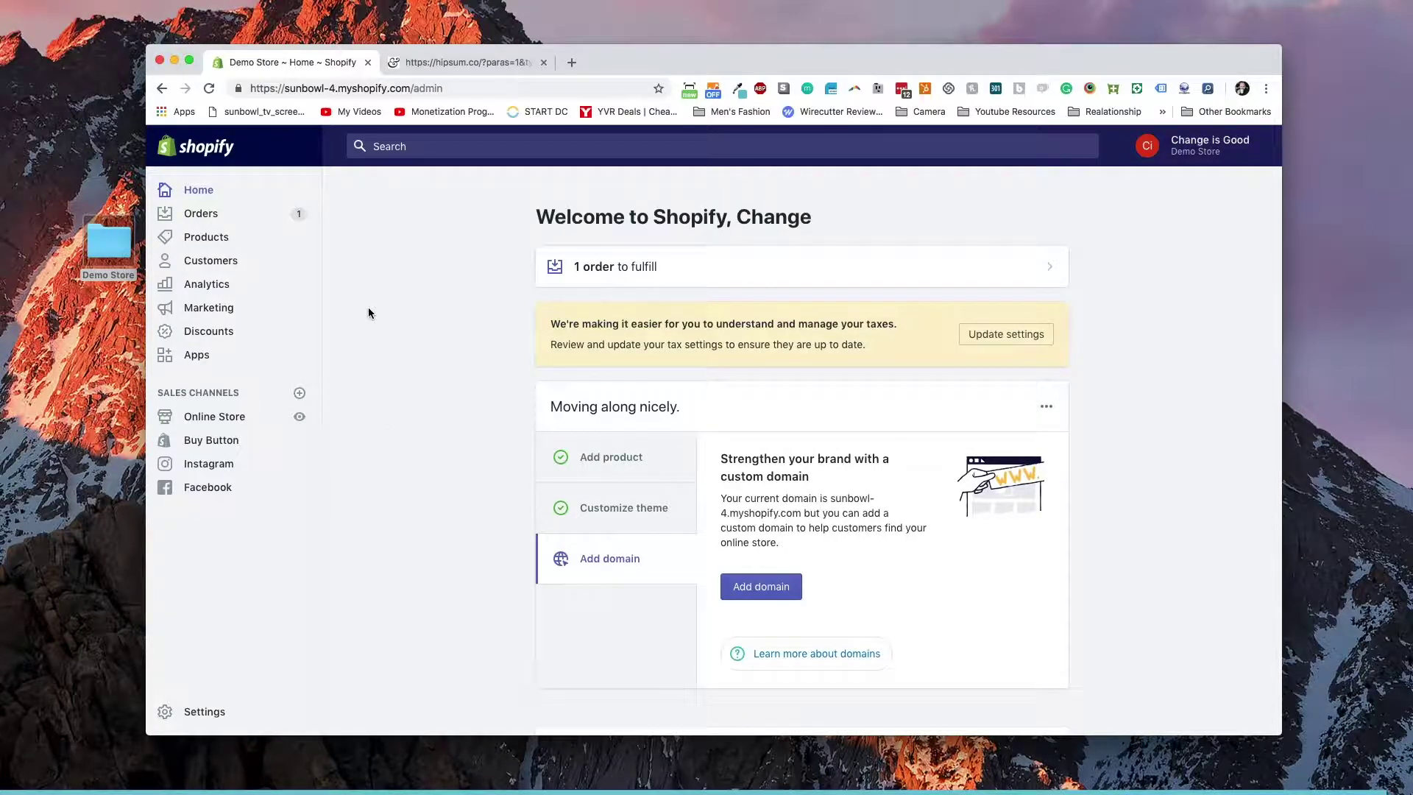
# Go to the store's product list from the admin sidebar.
pyautogui.click(260, 241)
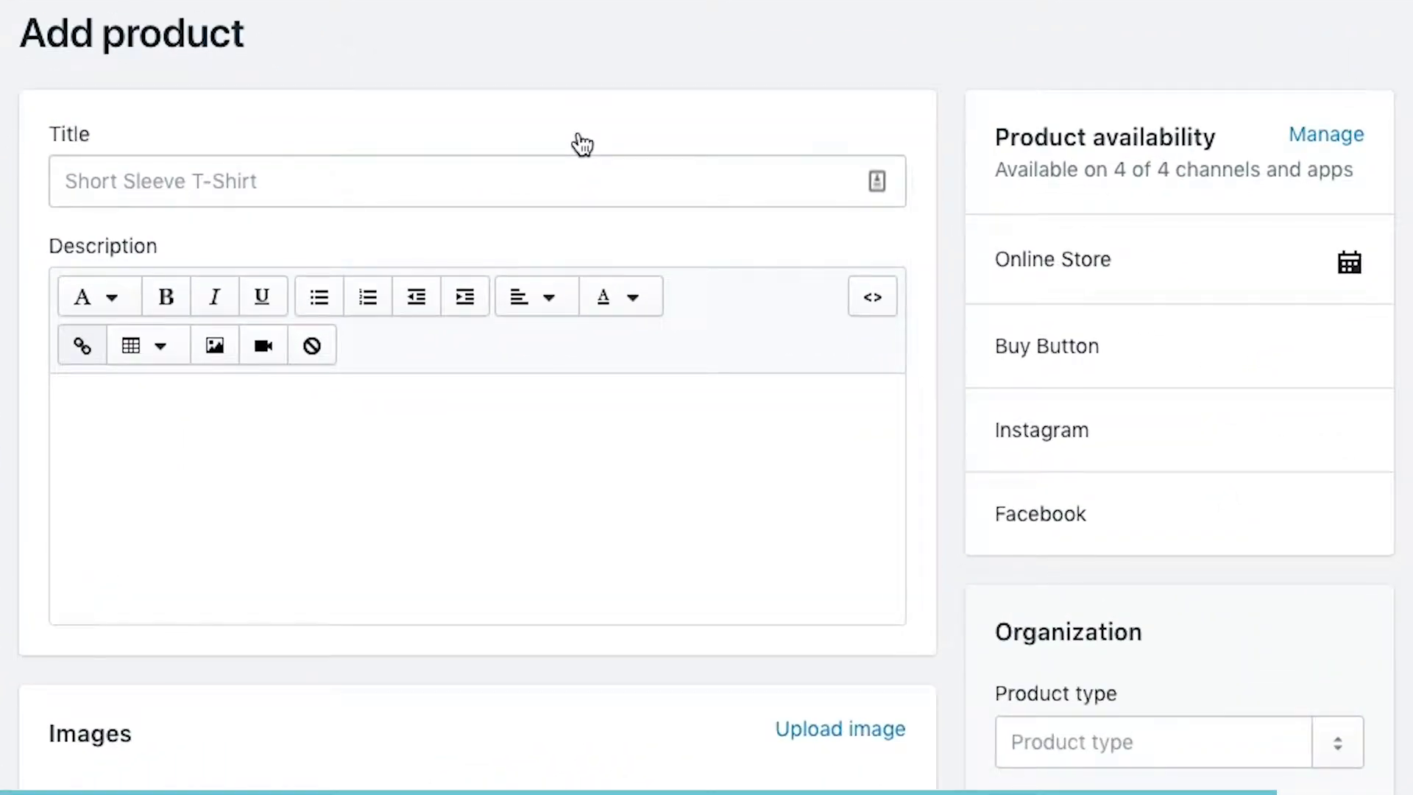
# Enter the product title, adding 'Cute' in front so it reads 'Cute Bucky Plushy from Sunbowl'.
pyautogui.click(370, 201)
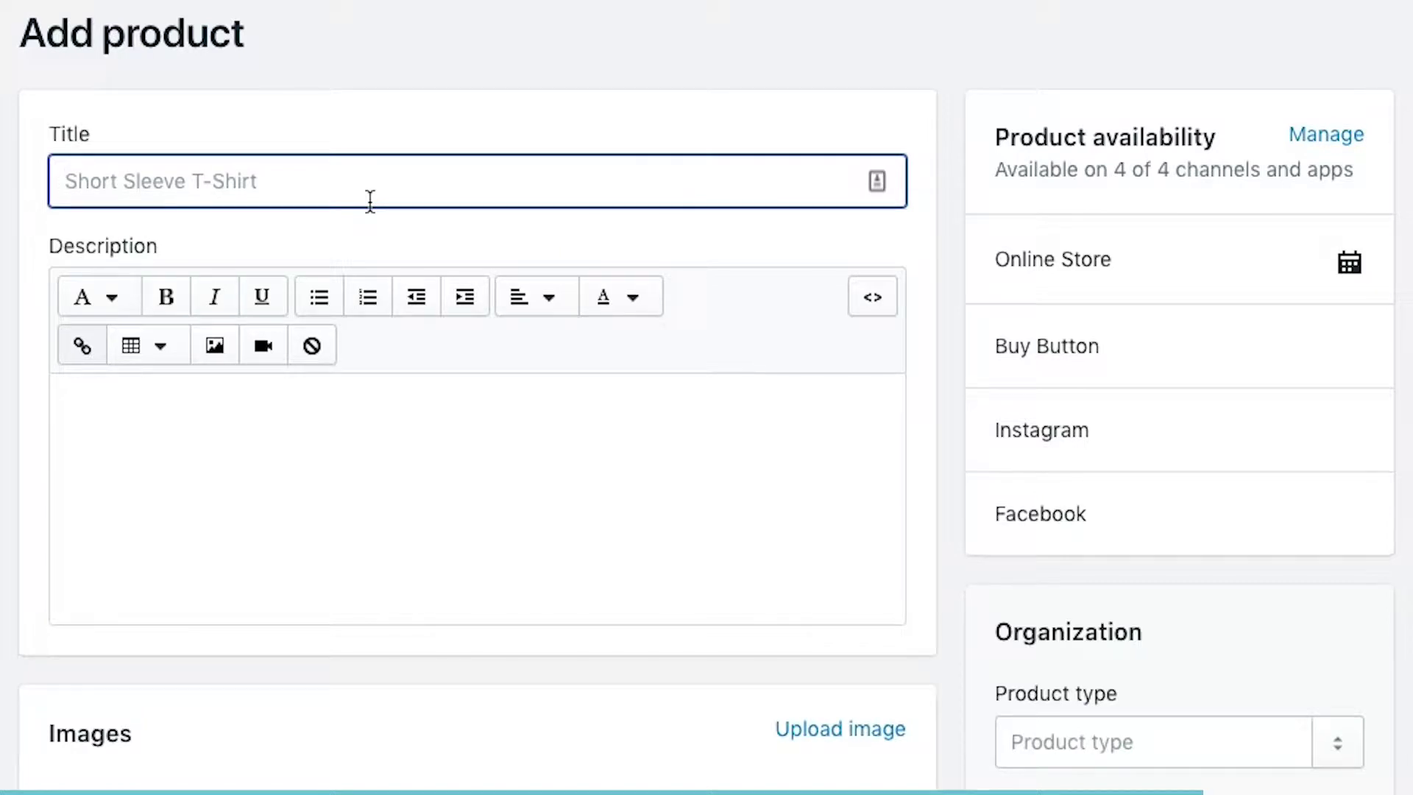
pyautogui.write('Bucky Plush')
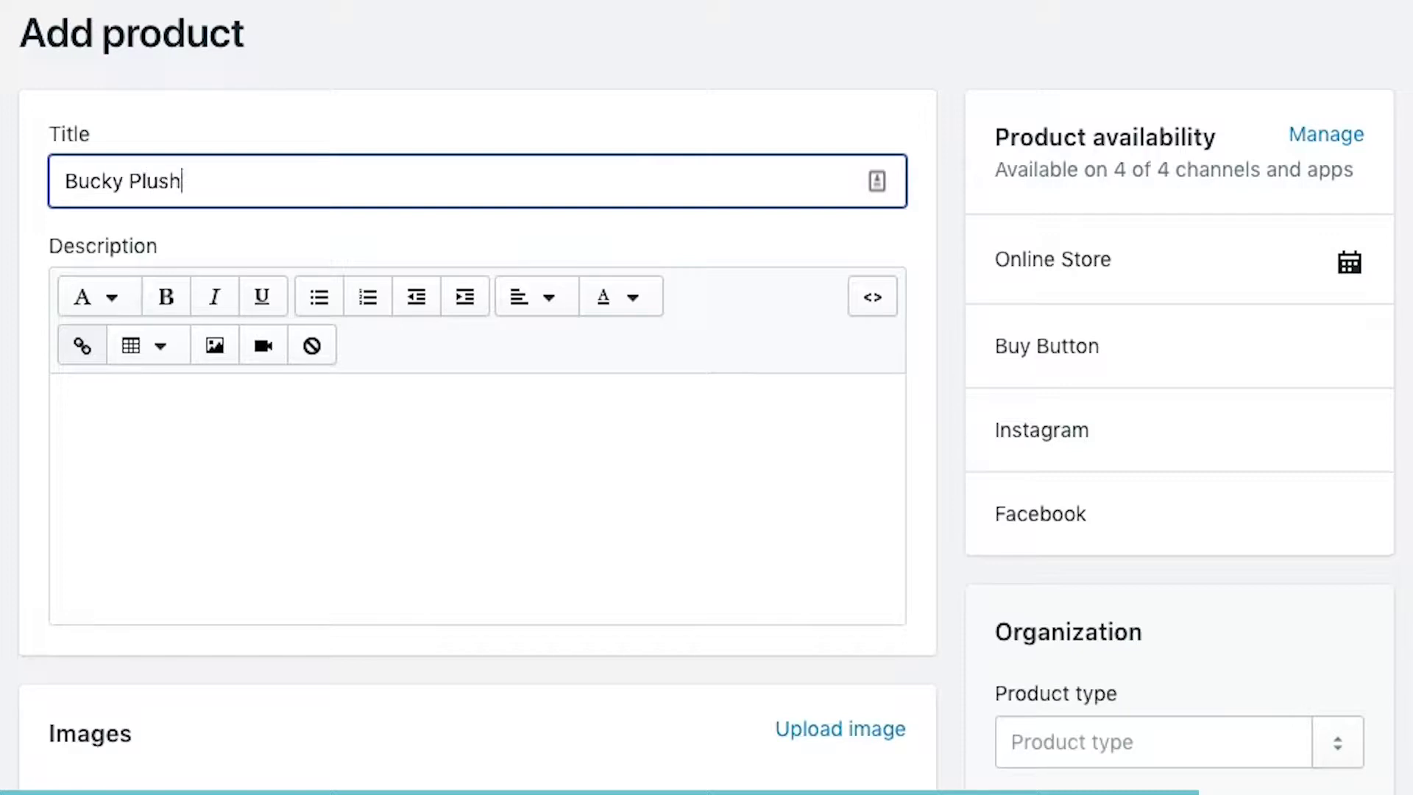
pyautogui.write('y for')
pyautogui.write('m Sunbowl')
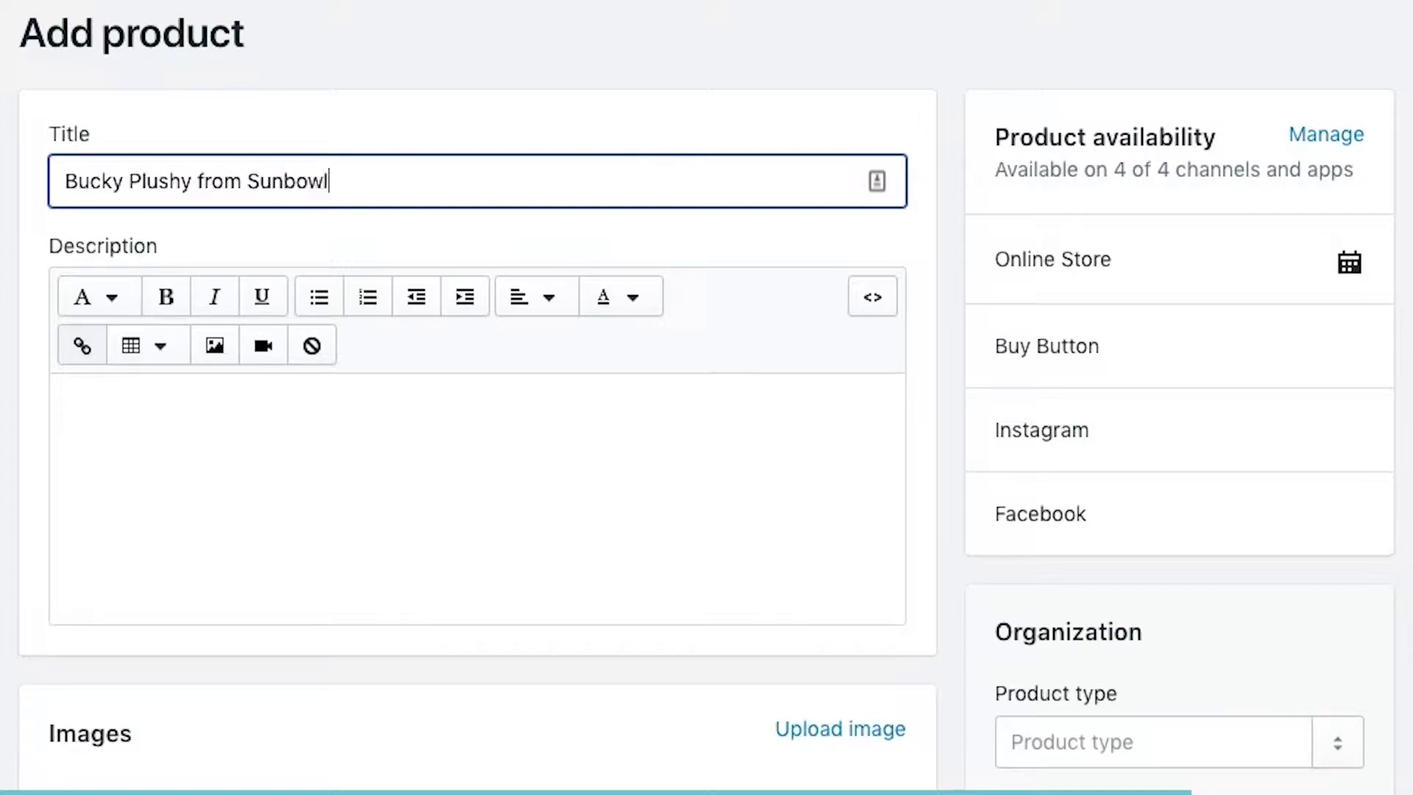
pyautogui.click(9, 352)
pyautogui.click(66, 181)
pyautogui.write('Cute')
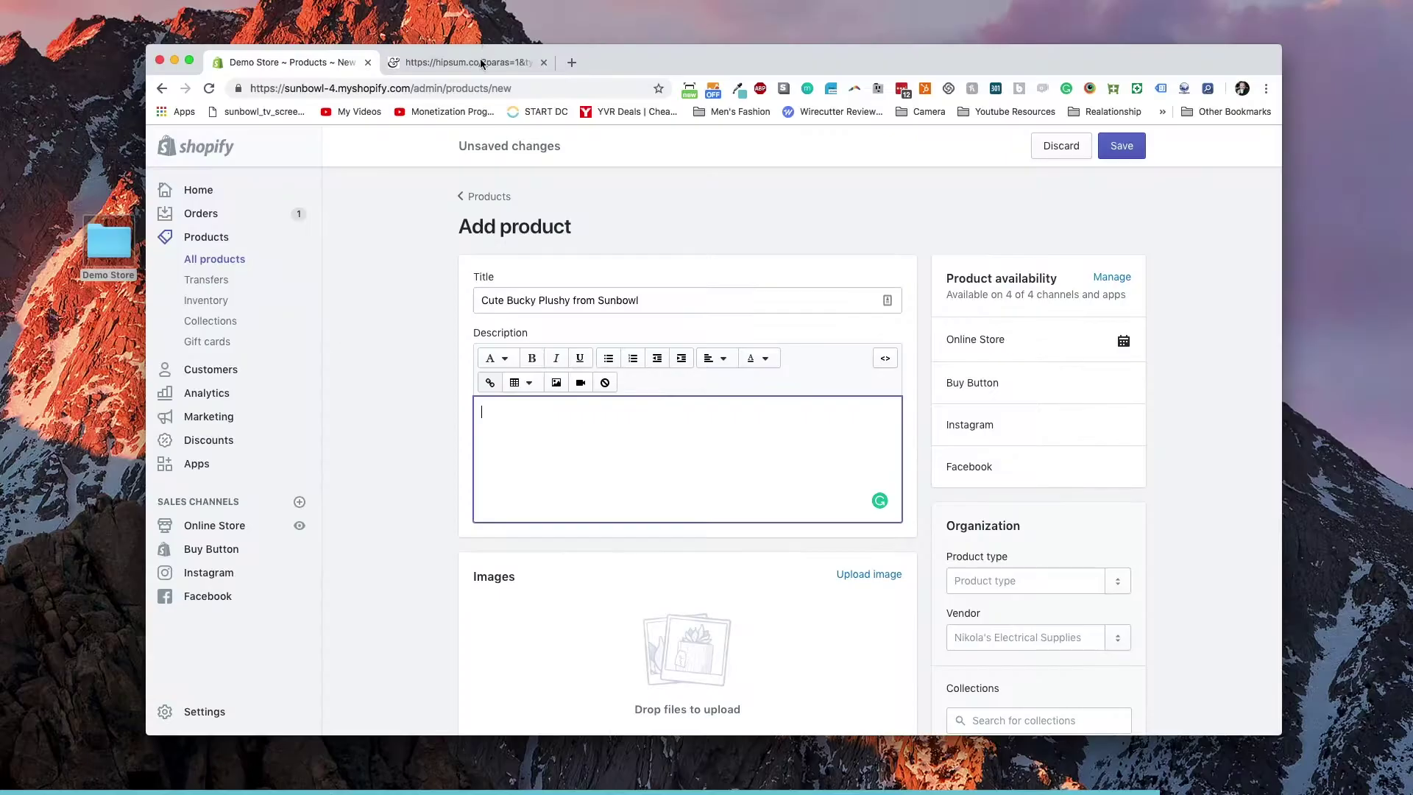
# Paste the copied Hipsum lorem ipsum paragraph into the product description.
pyautogui.click(479, 62)
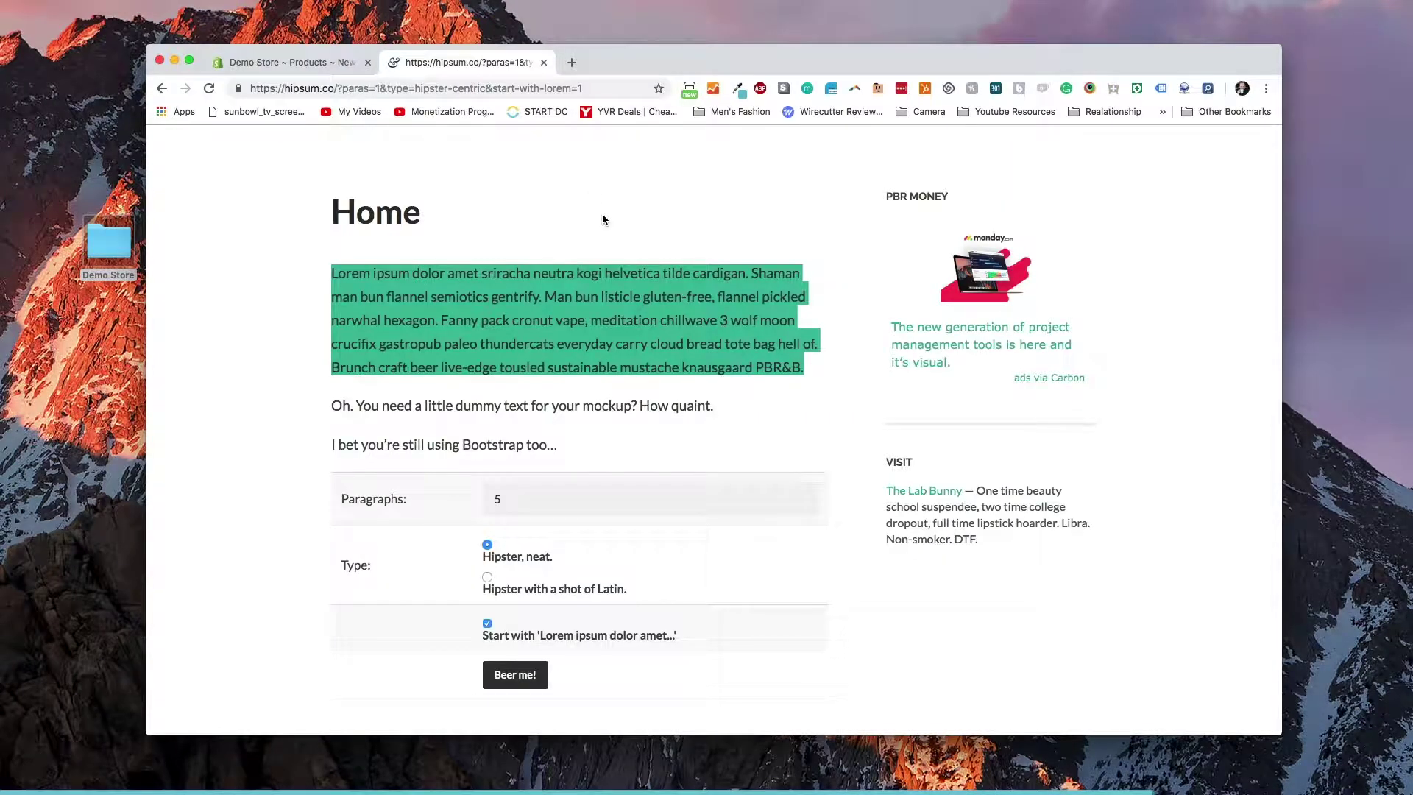
pyautogui.click(347, 67)
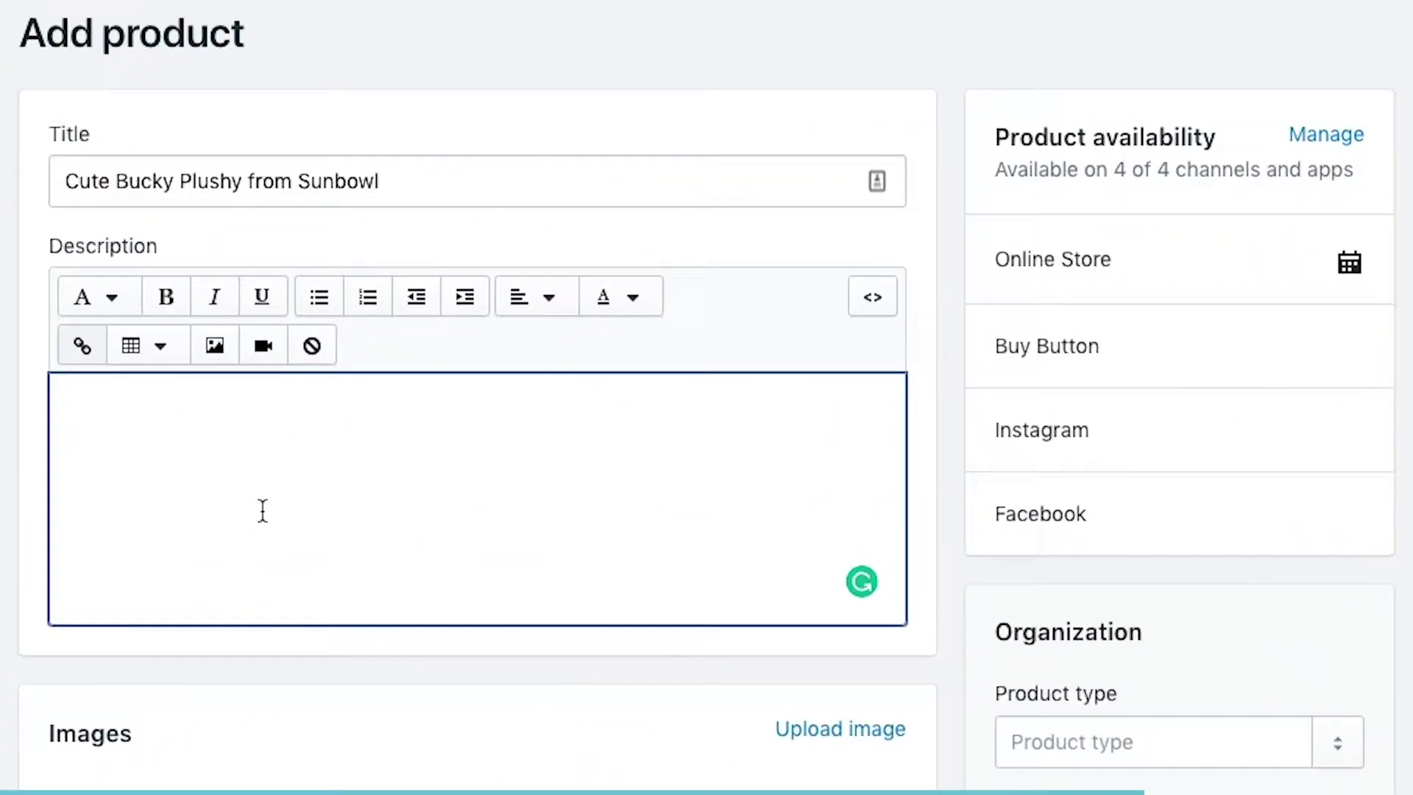
pyautogui.write('Lorem ipsum dolor amet sriracha neutra kogi helvetica tilde cardigan. Shaman man bun flannel semiotics gentrify. Man bun listicle gluten-free, flannel pickled narwhal hexagon. Fanny pack cronut vape, meditation chillwave 3 wolf moon crucifix gastropub paleo thundercats everyday carry cloud bread tote bag hell of. Brunch craft beer live-edge tousled sustainable mustache knausgaard PBR&B.')
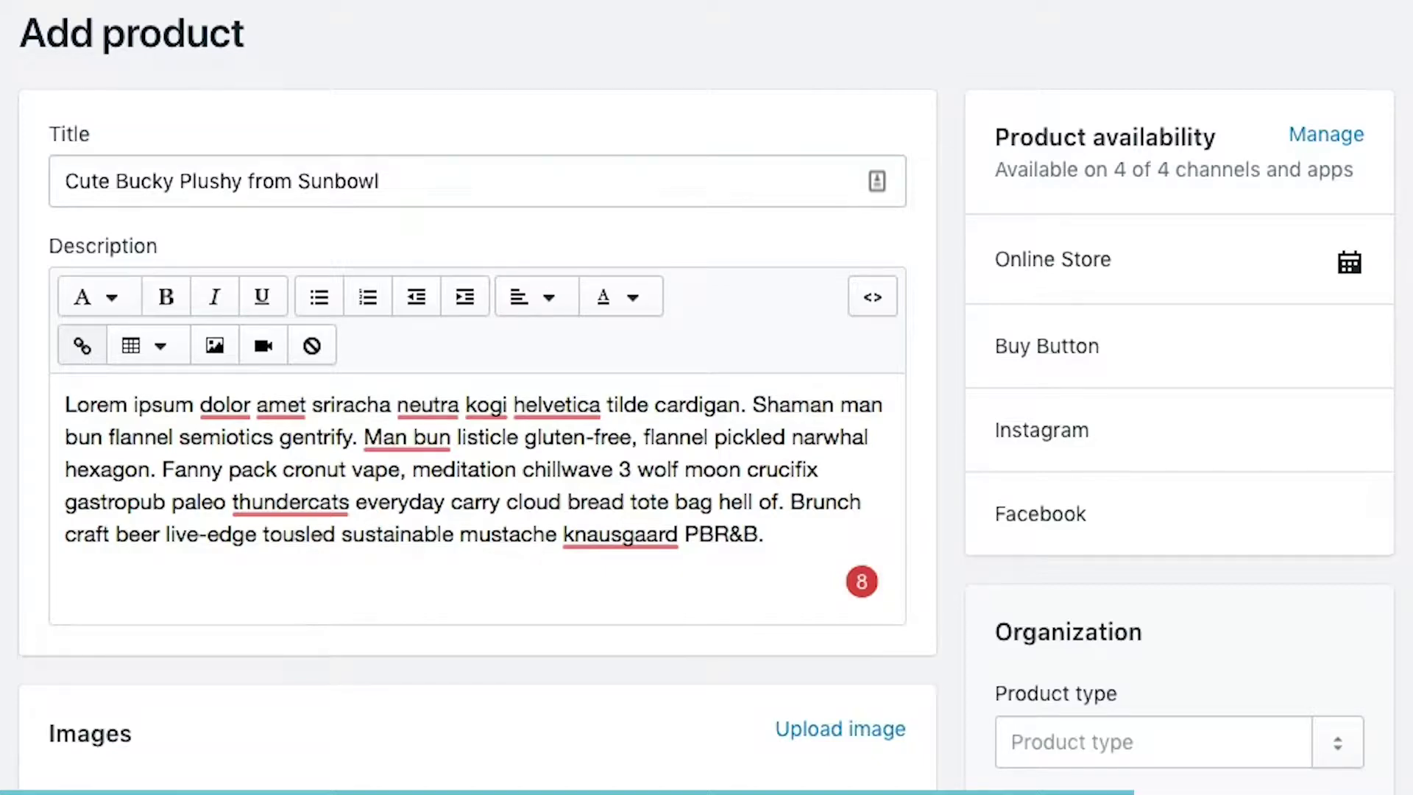
# Drag all ten photos from the Demo Store folder onto the product images and save.
pyautogui.scroll(-5, 706, 397)
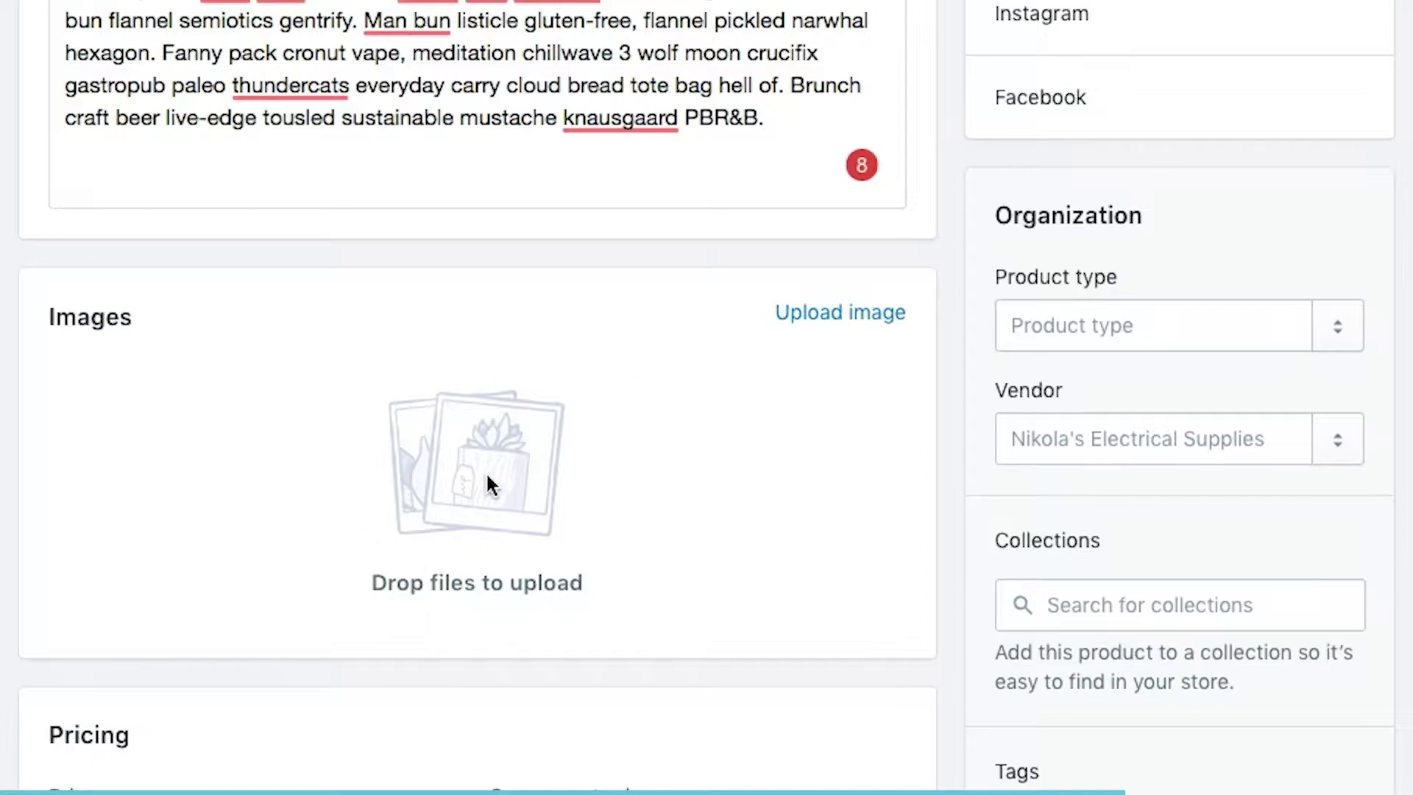
pyautogui.click(875, 315)
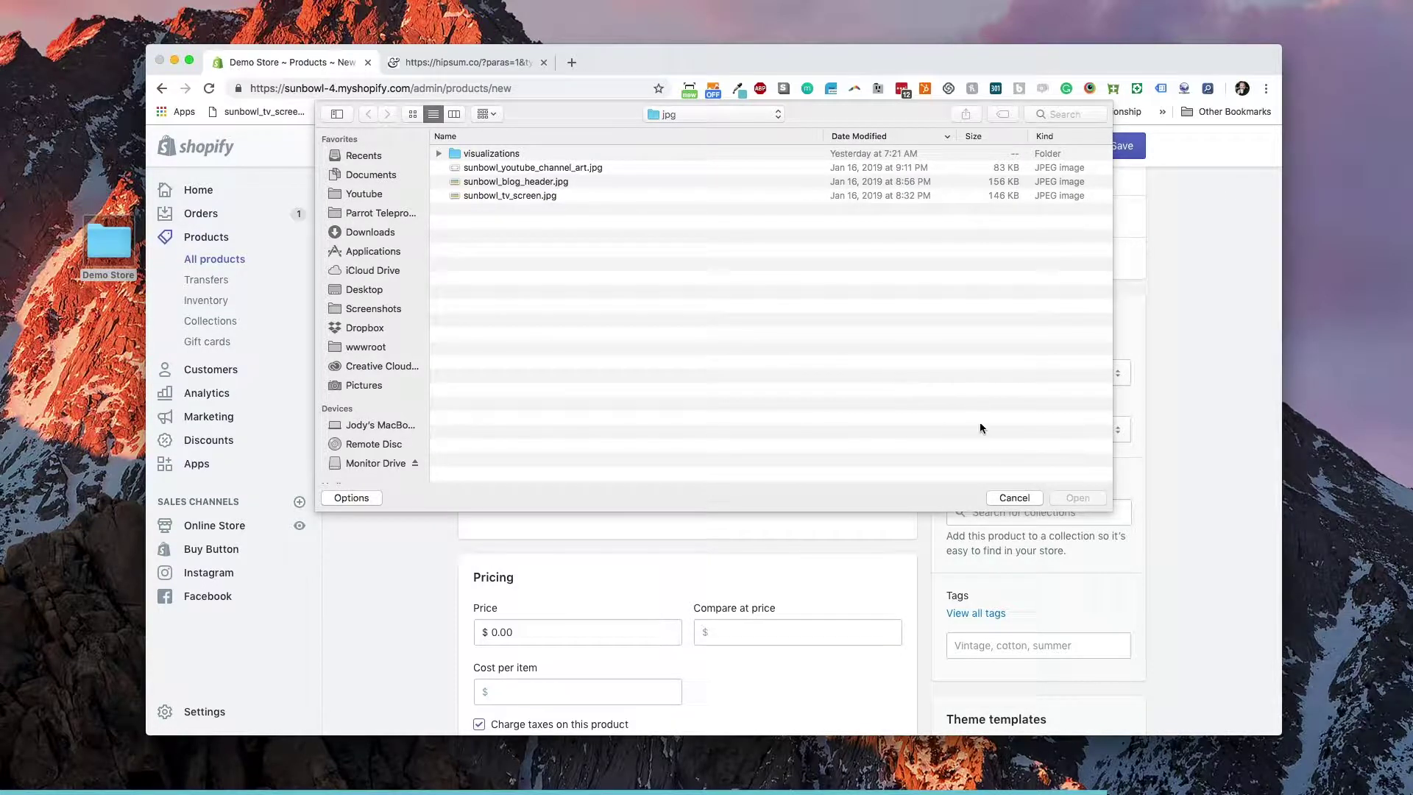
pyautogui.click(1013, 496)
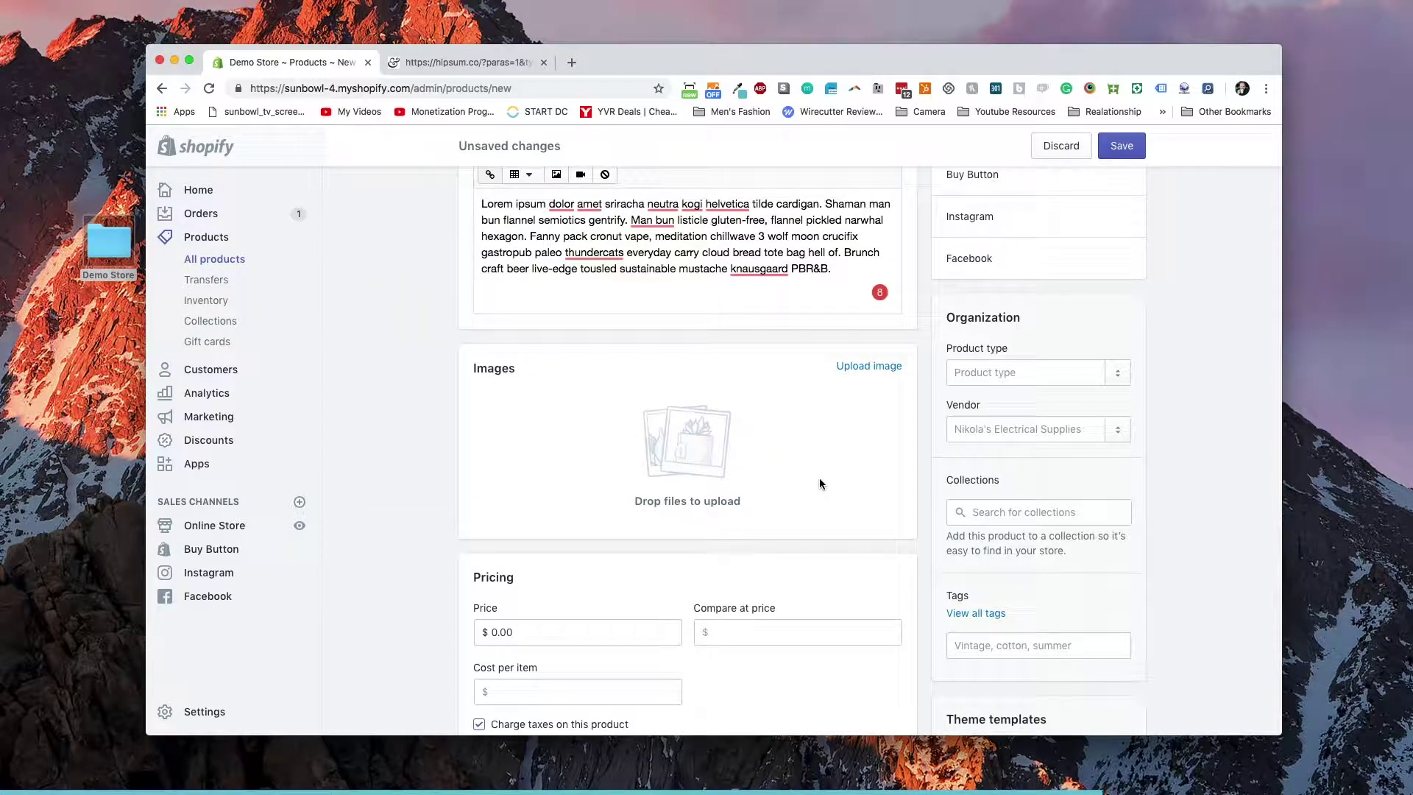
pyautogui.doubleClick(118, 244)
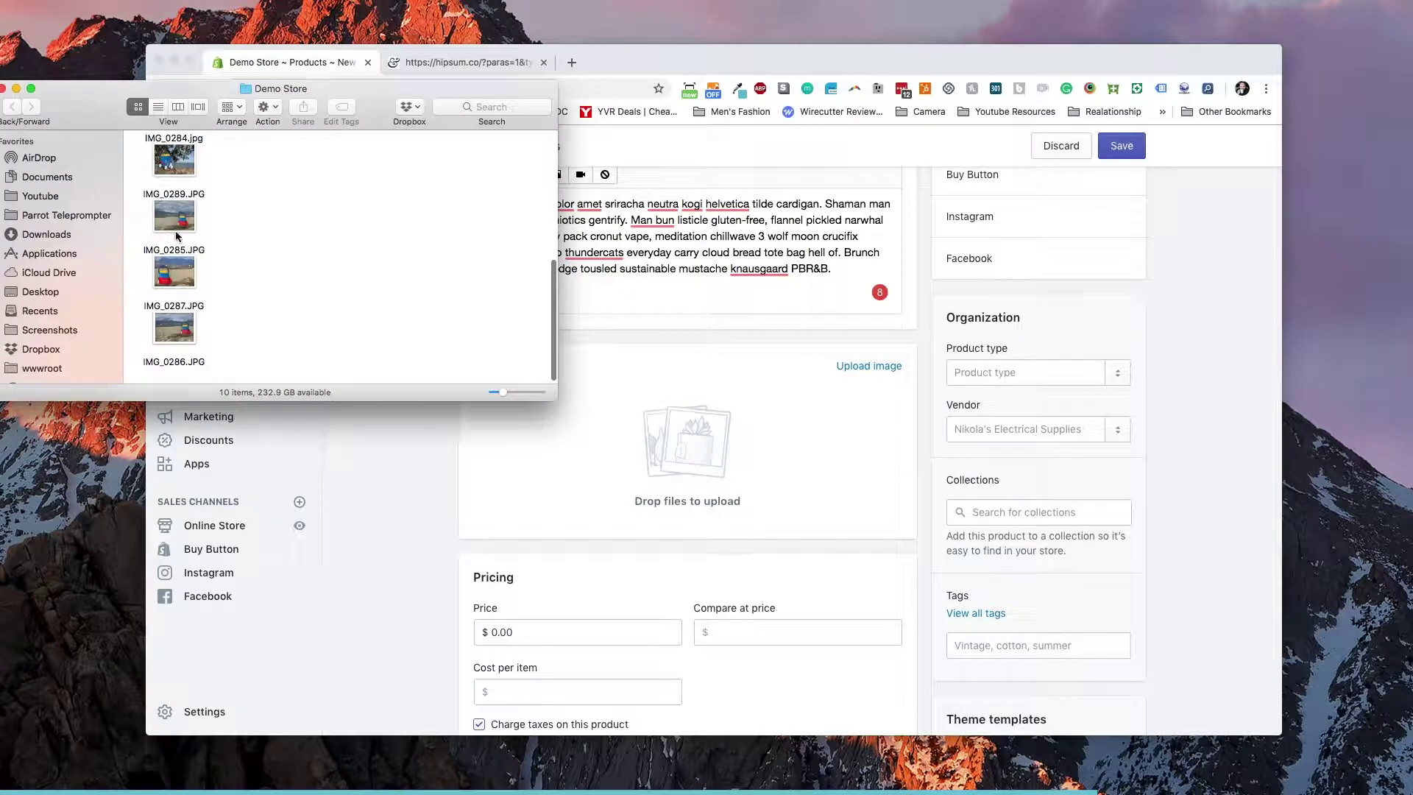
pyautogui.click(158, 107)
pyautogui.moveTo(347, 344); pyautogui.dragTo(184, 162)
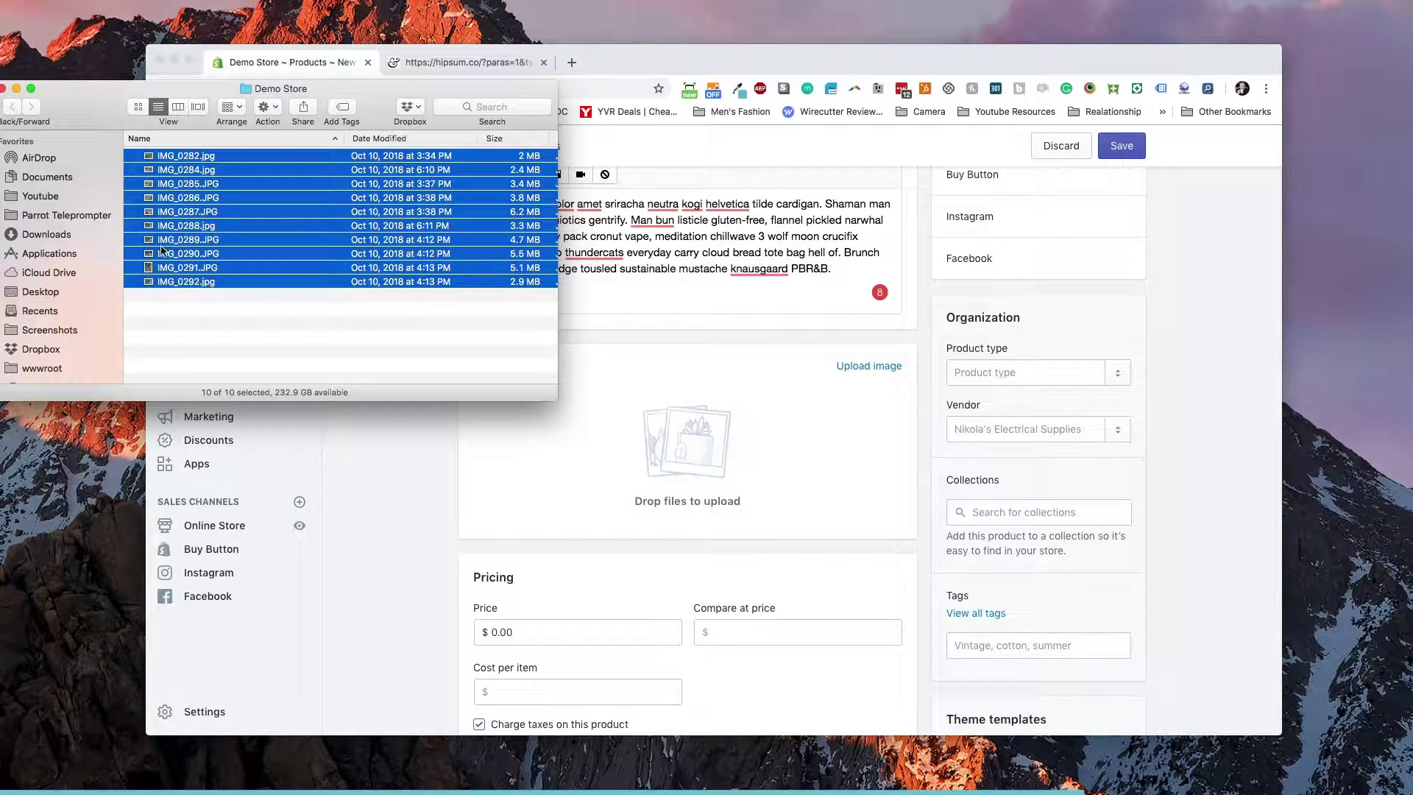
pyautogui.moveTo(162, 250); pyautogui.dragTo(715, 469)
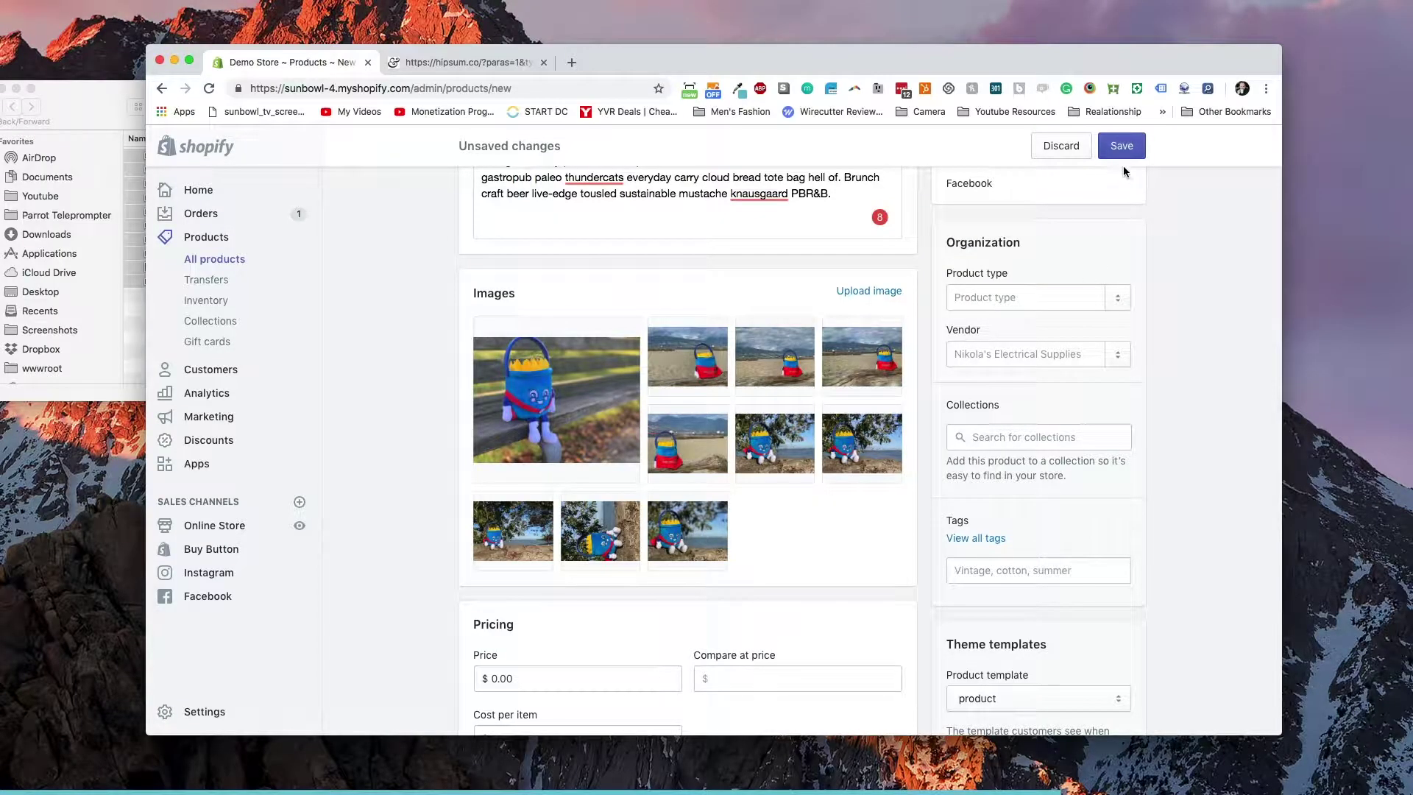
pyautogui.click(1128, 156)
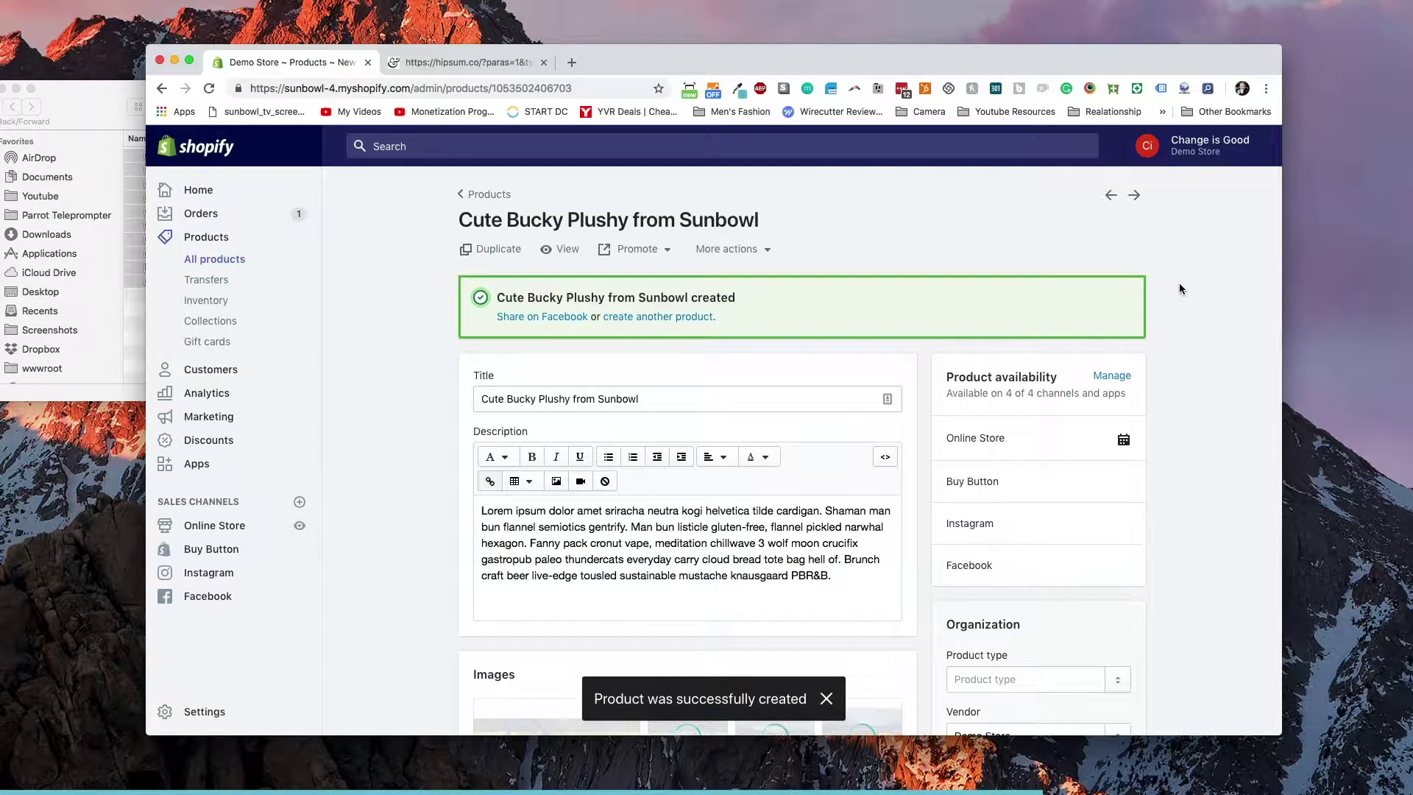
# Scroll down to confirm all ten plush photos have loaded in the gallery.
pyautogui.scroll(-5, 1178, 283)
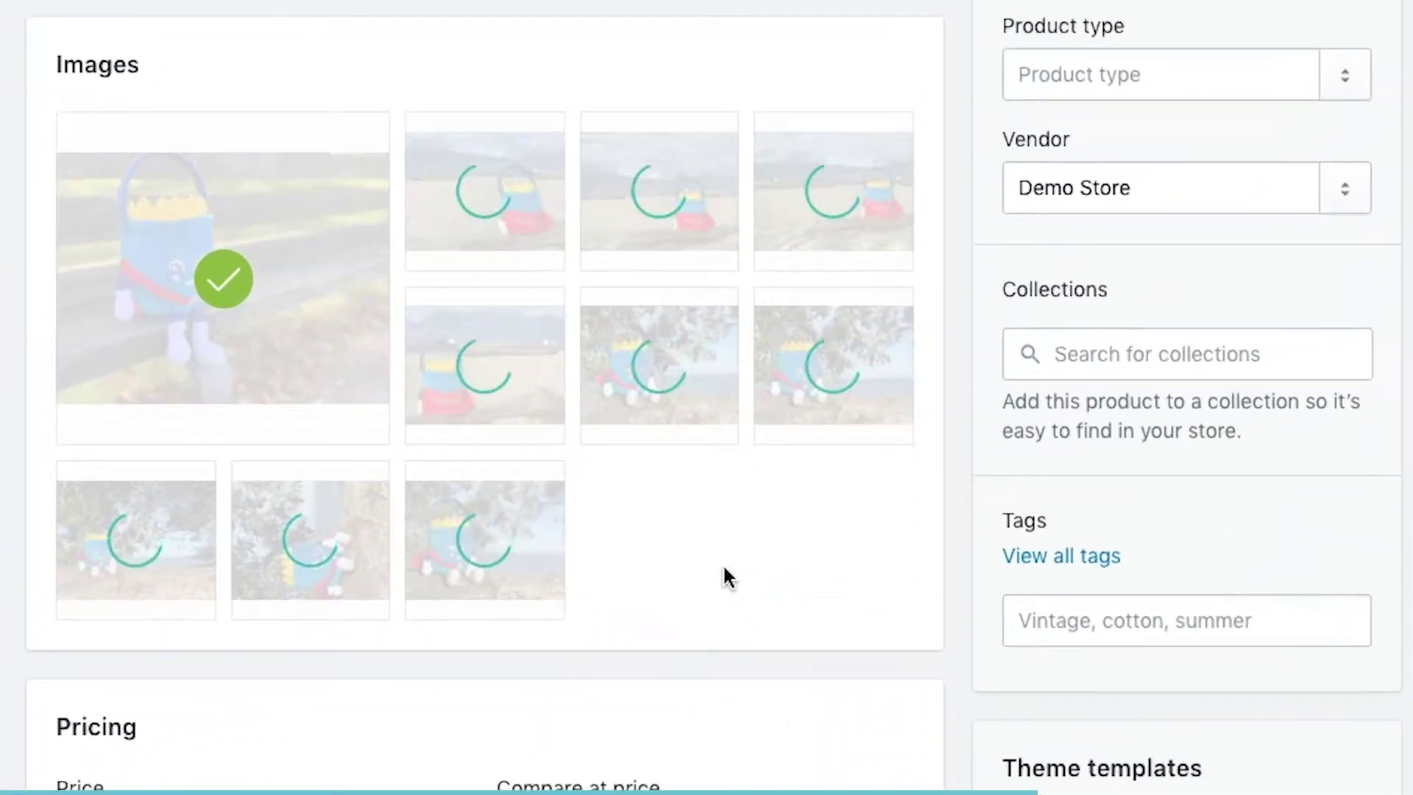
pyautogui.scroll(-1, 799, 601)
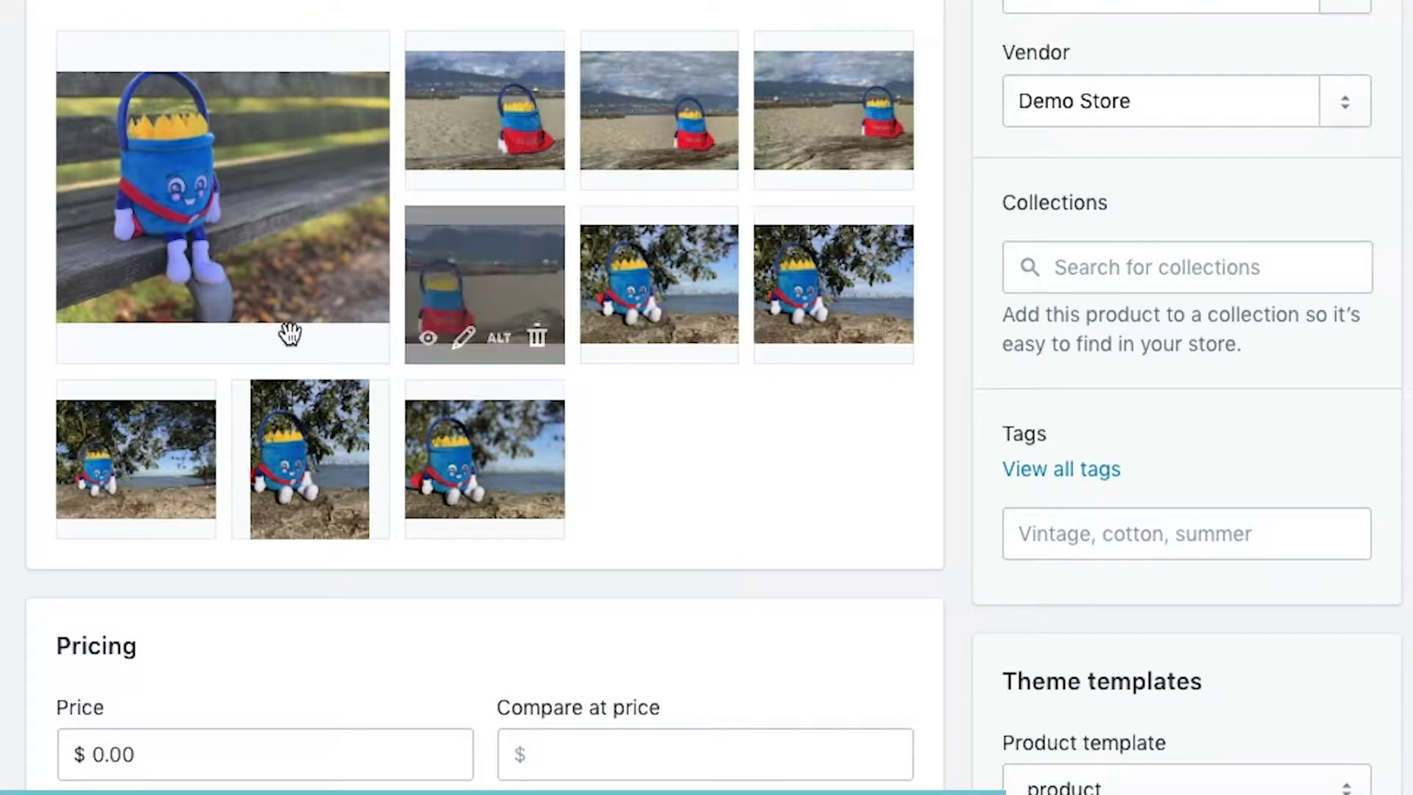
pyautogui.moveTo(381, 410)
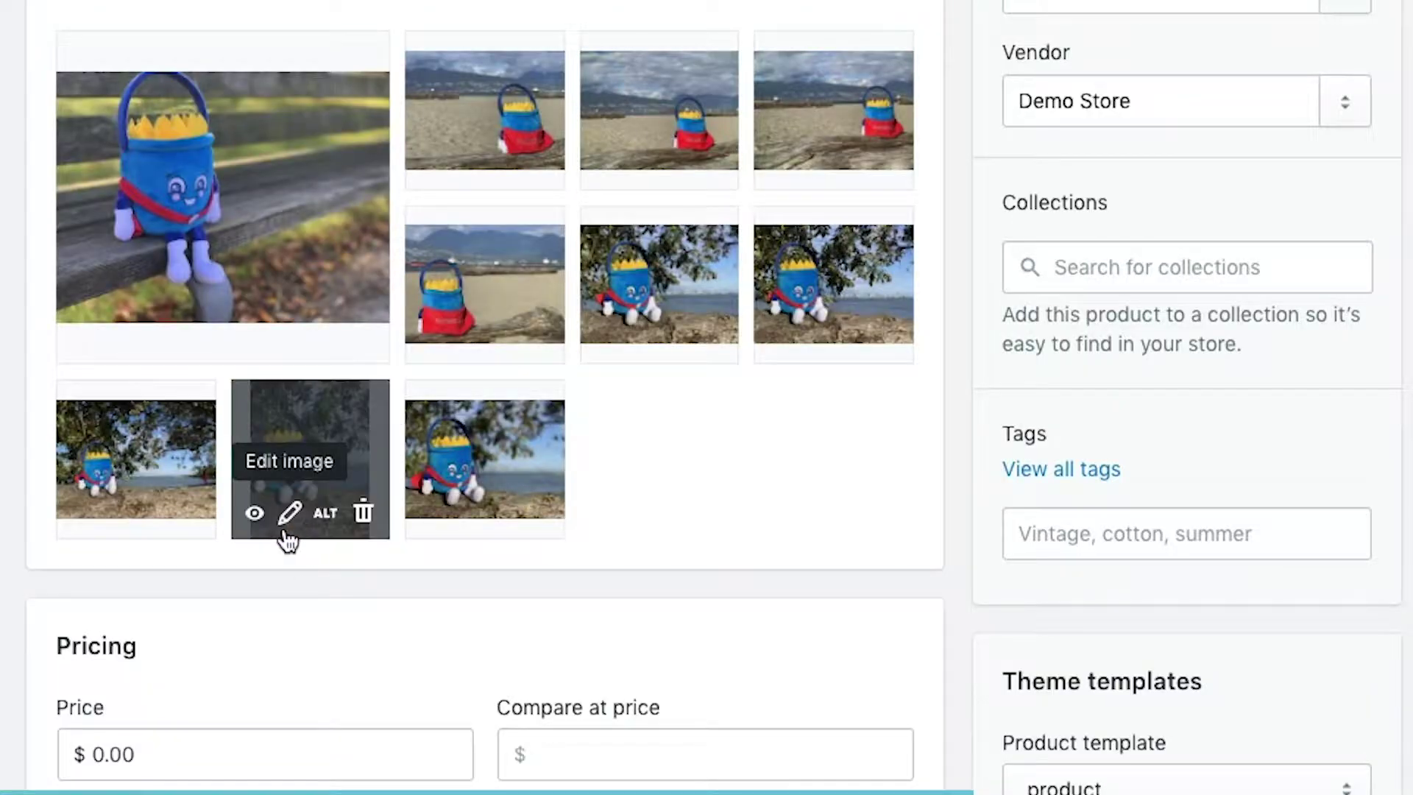
# Try rotating and mirroring the bottom-middle photo, then cancel and close the editor unchanged.
pyautogui.click(287, 532)
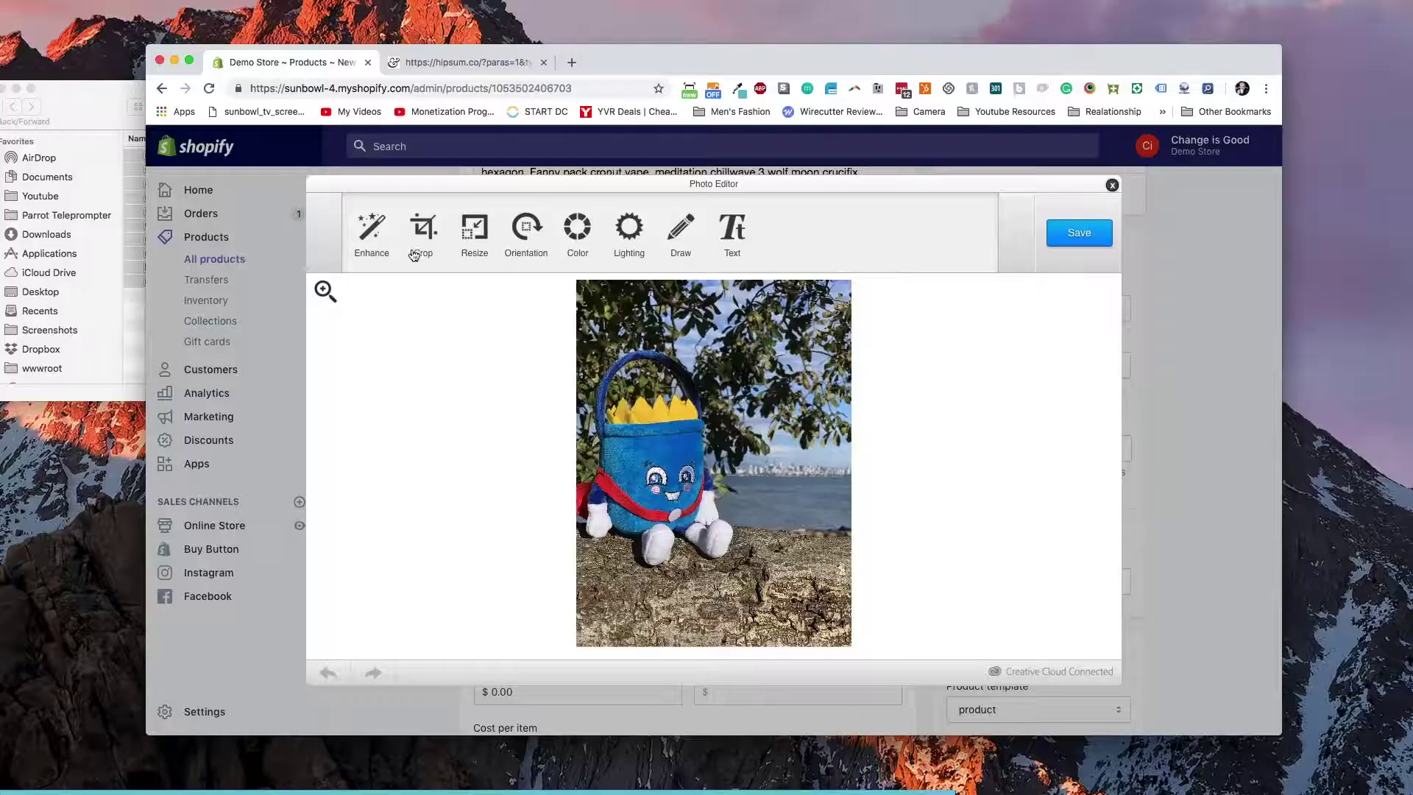
pyautogui.click(526, 252)
pyautogui.click(666, 230)
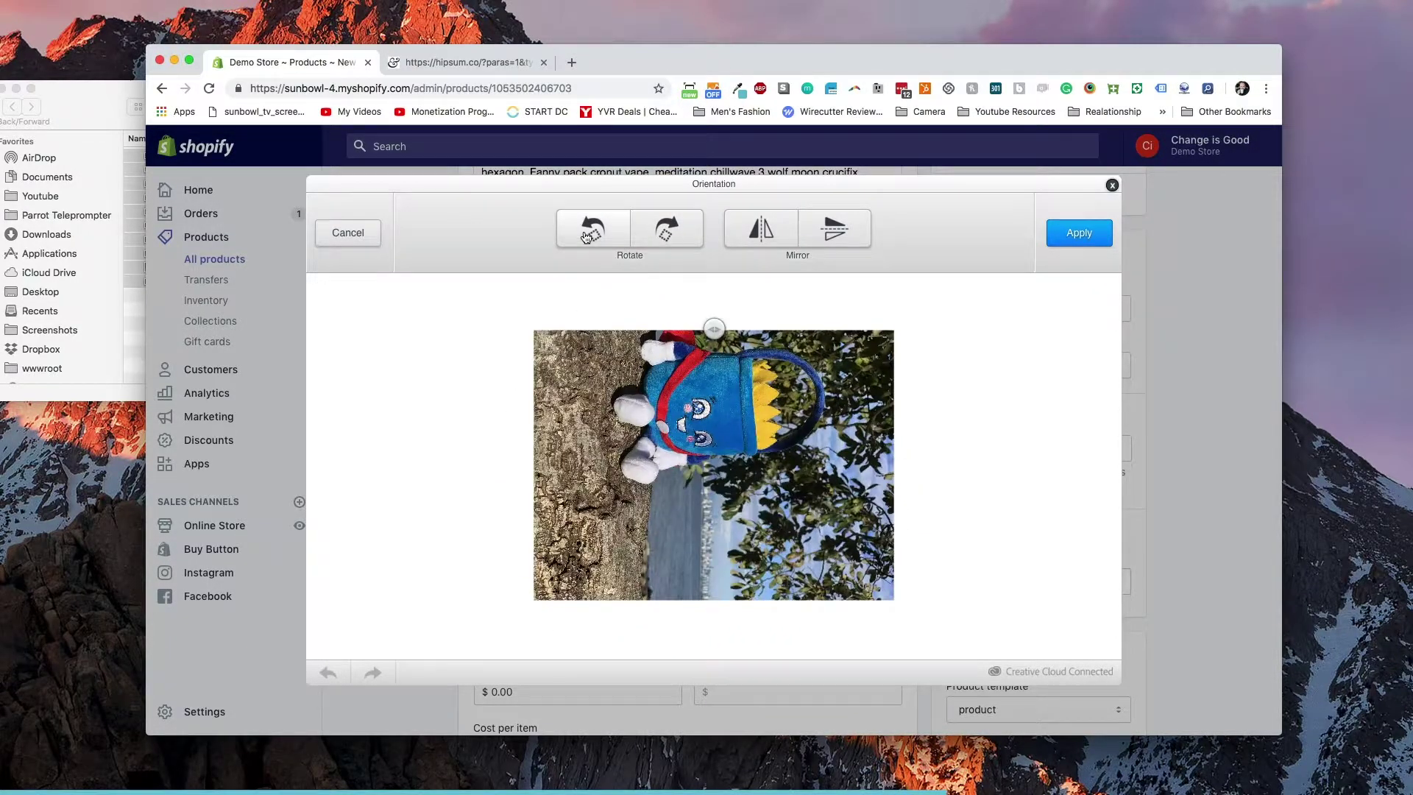
pyautogui.click(588, 235)
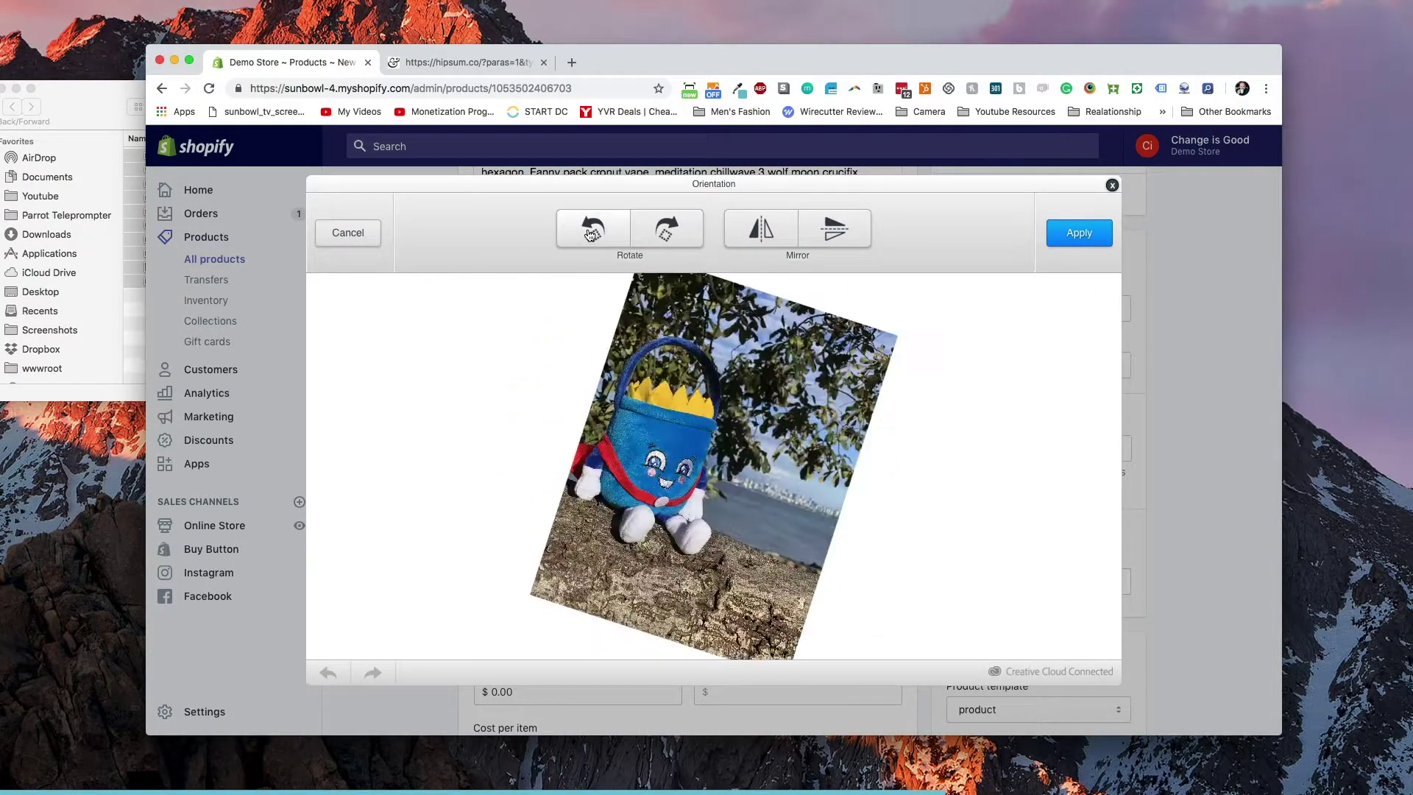
pyautogui.click(762, 236)
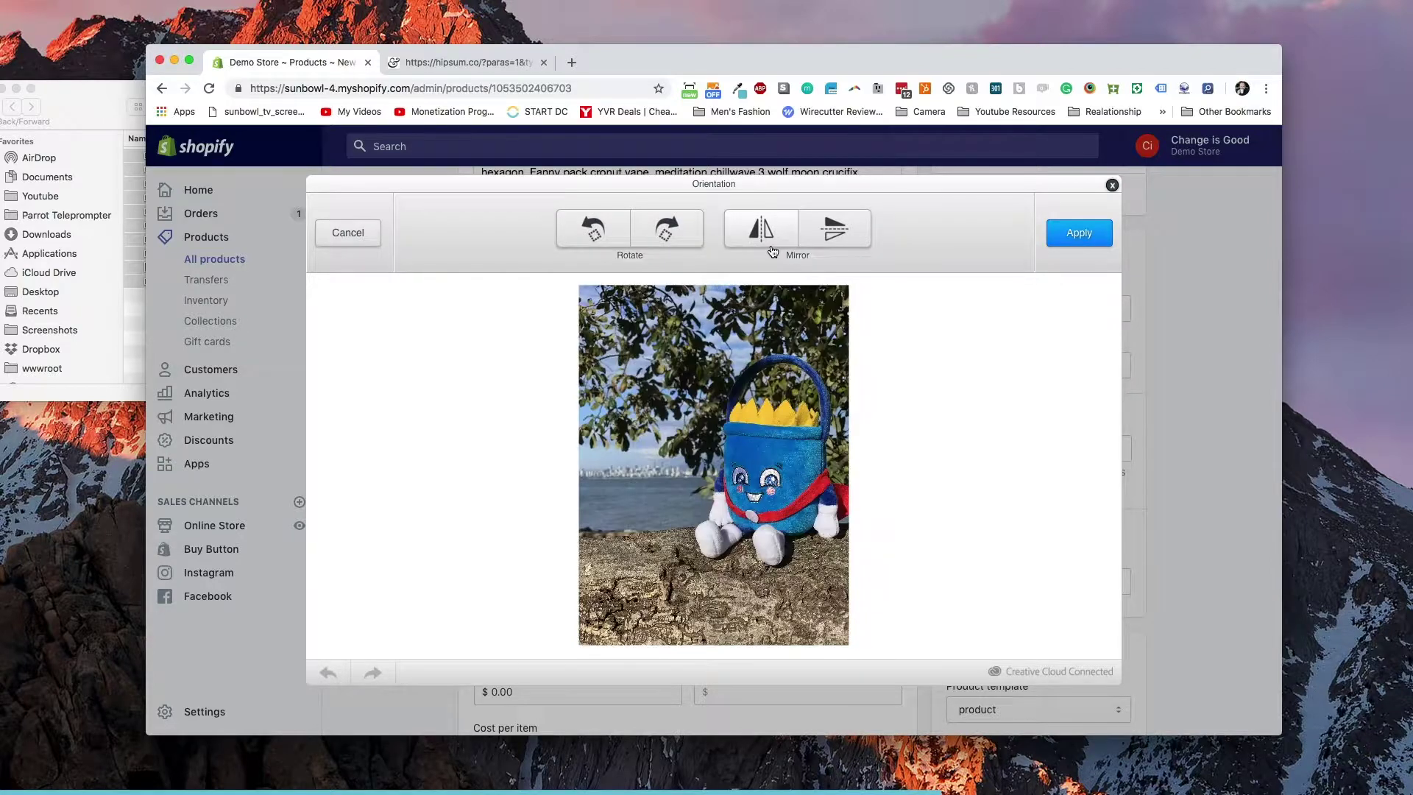
pyautogui.click(832, 243)
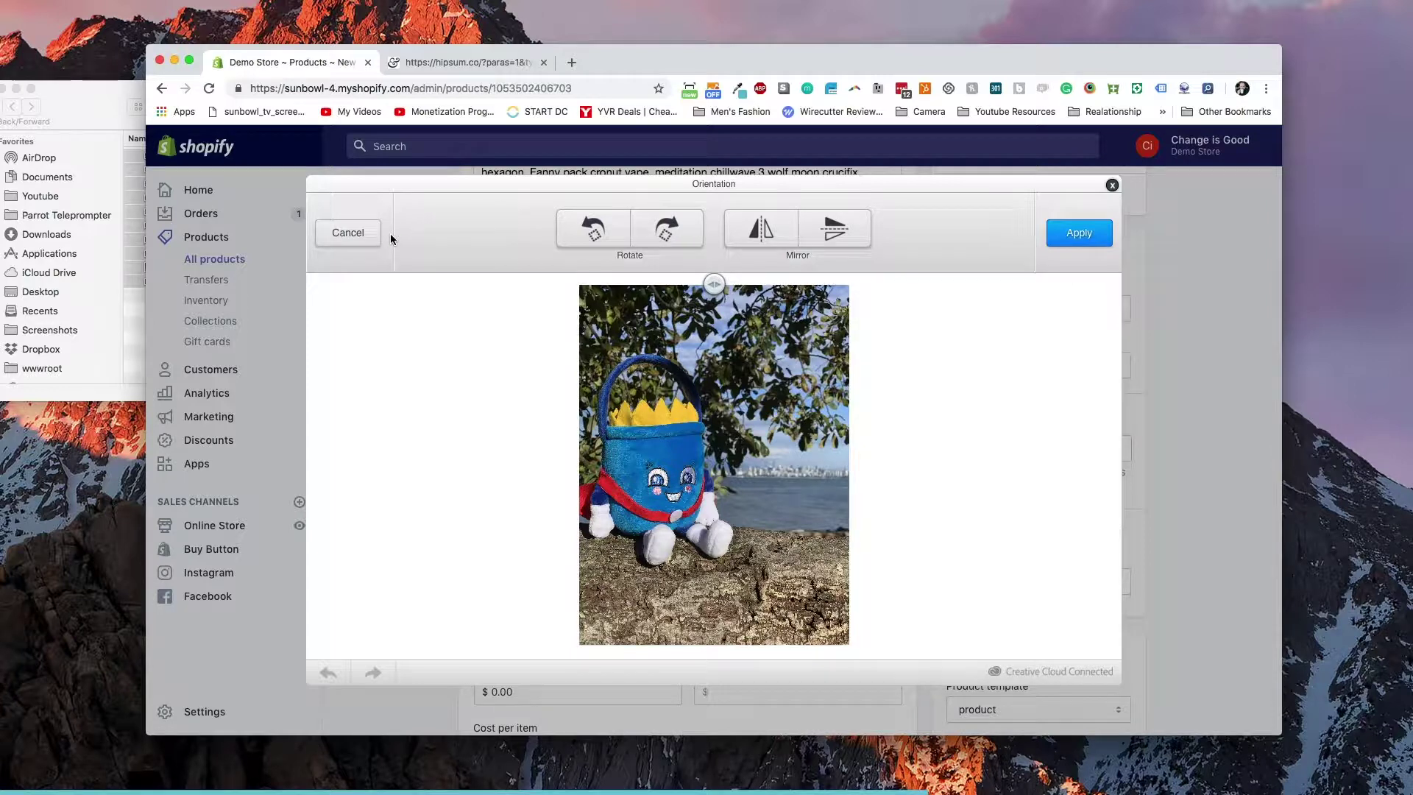
pyautogui.click(362, 240)
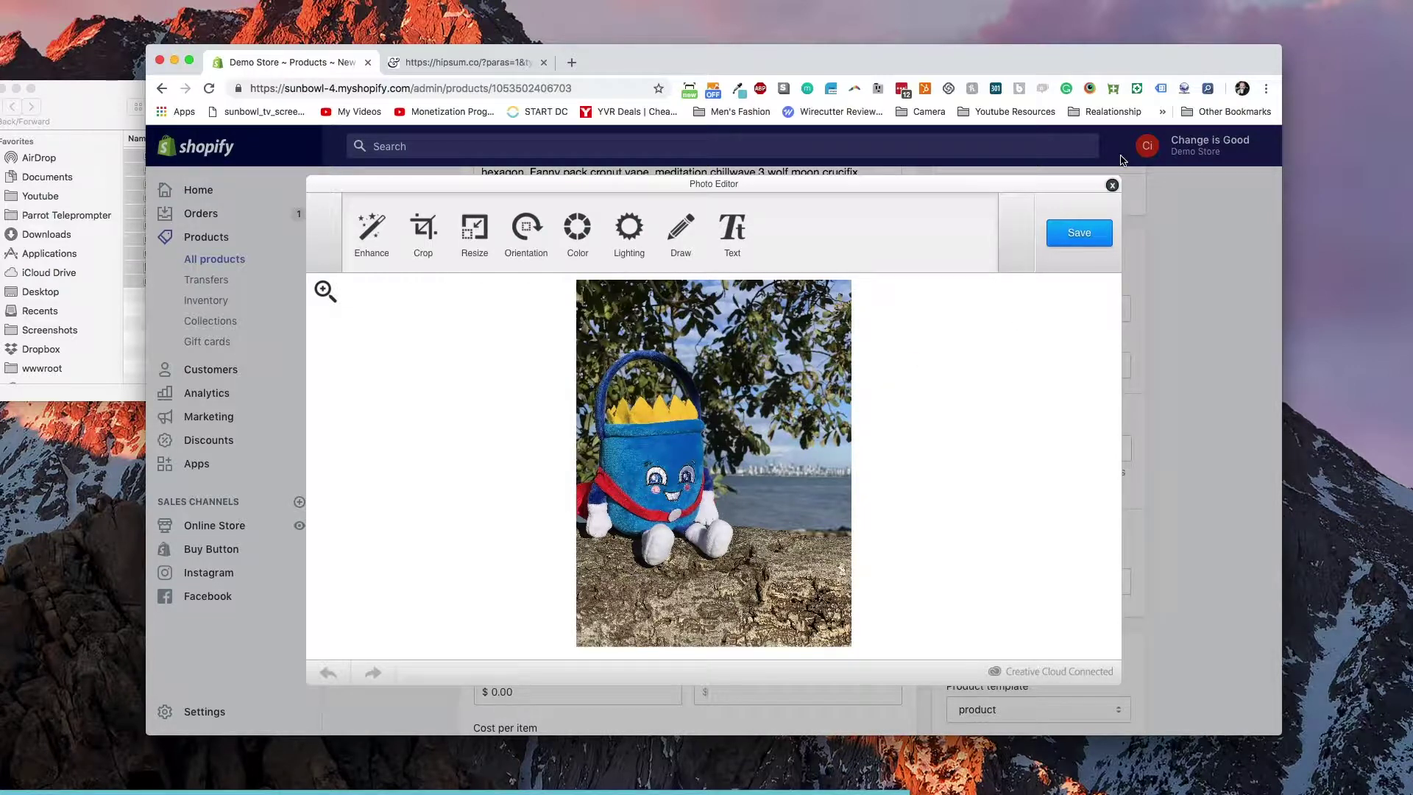
pyautogui.click(1109, 185)
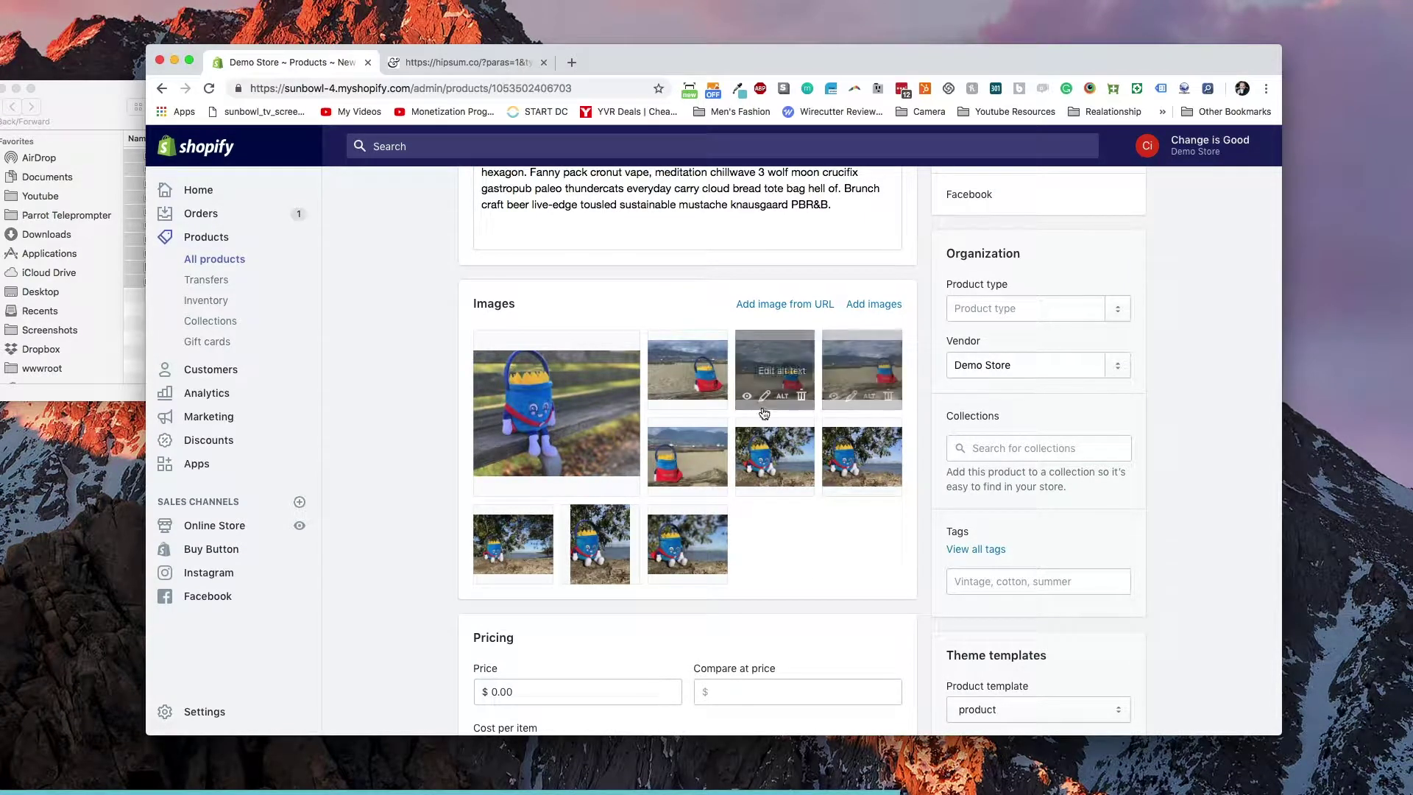
# Delete the third beach photo from the product images.
pyautogui.moveTo(766, 419)
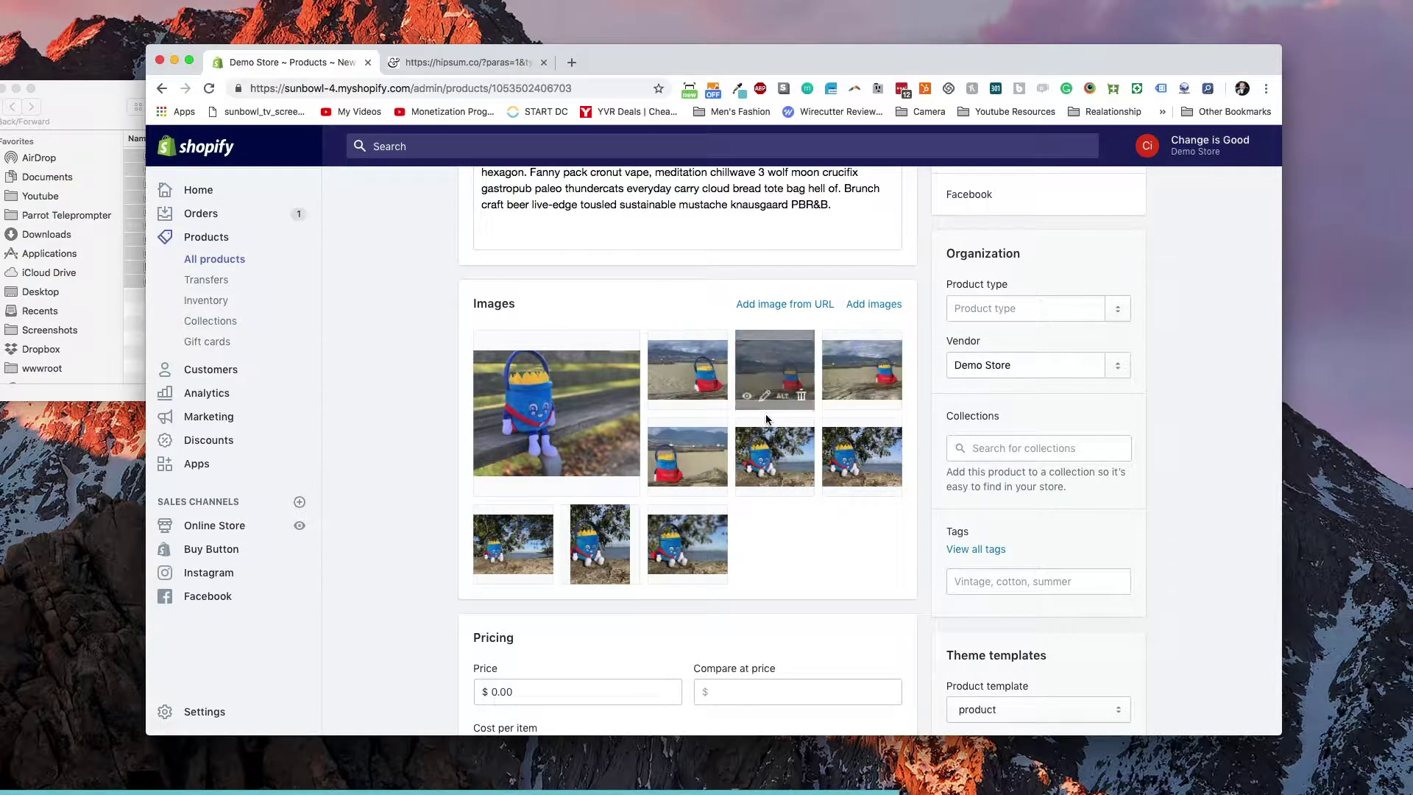
pyautogui.click(802, 398)
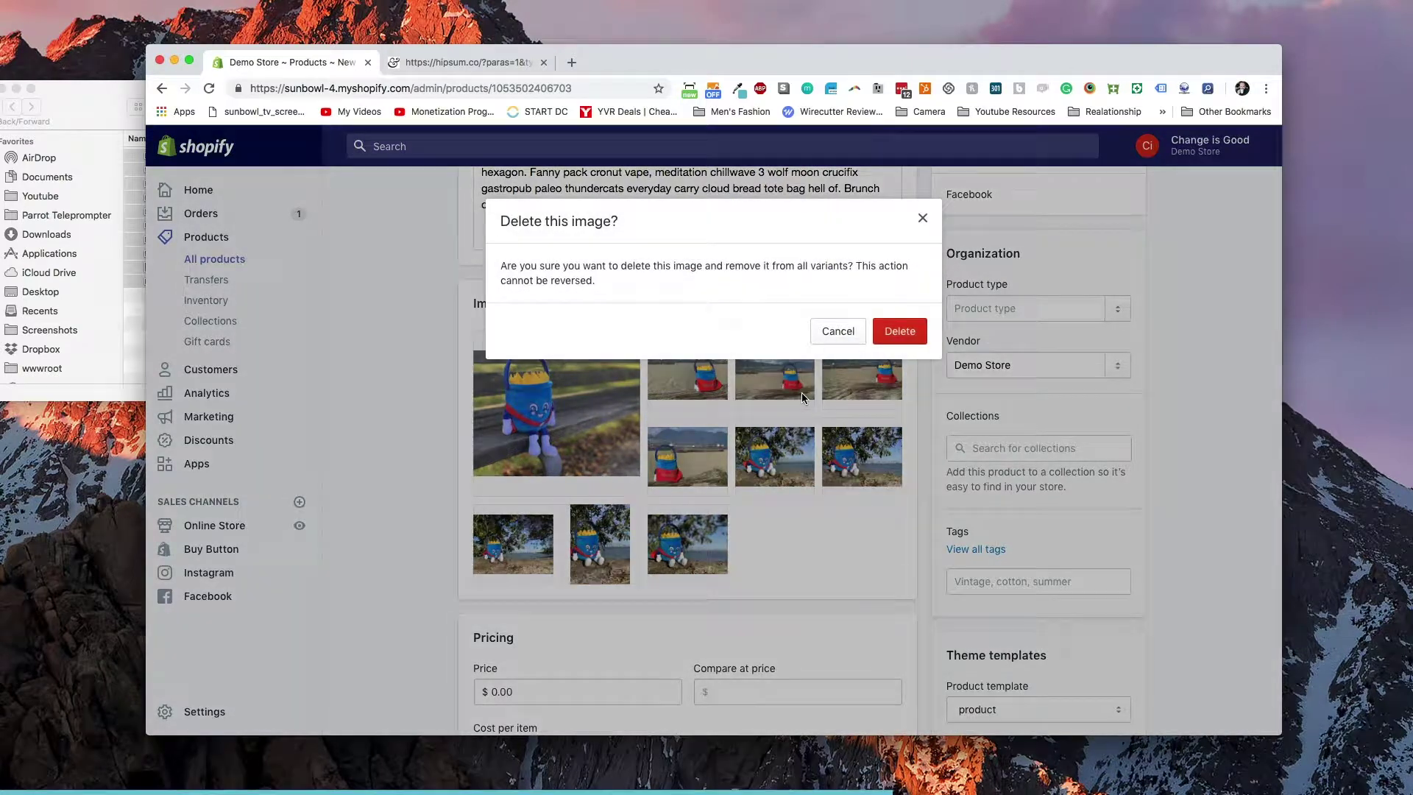
pyautogui.click(899, 331)
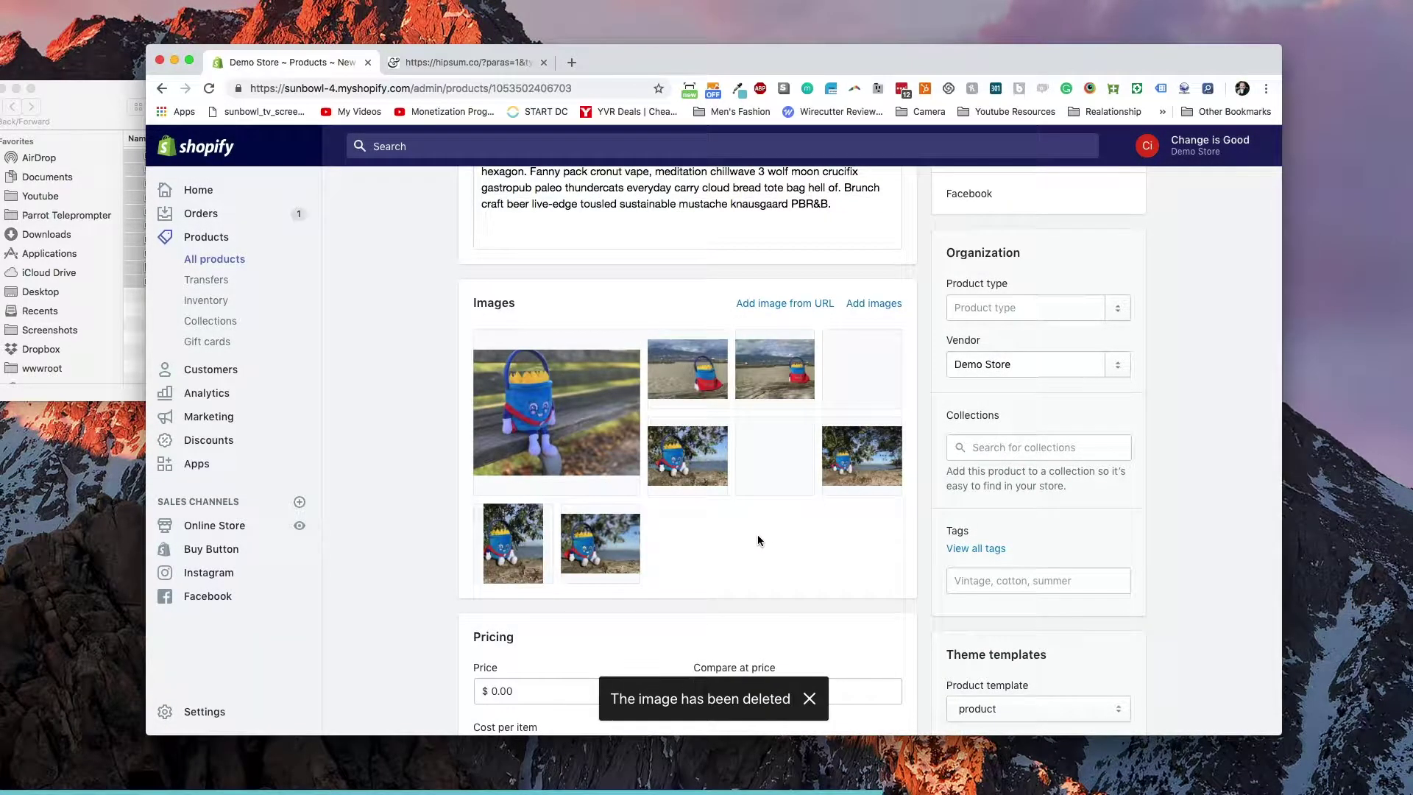
# Bring up the Add image from URL dialog.
pyautogui.scroll(2, 759, 530)
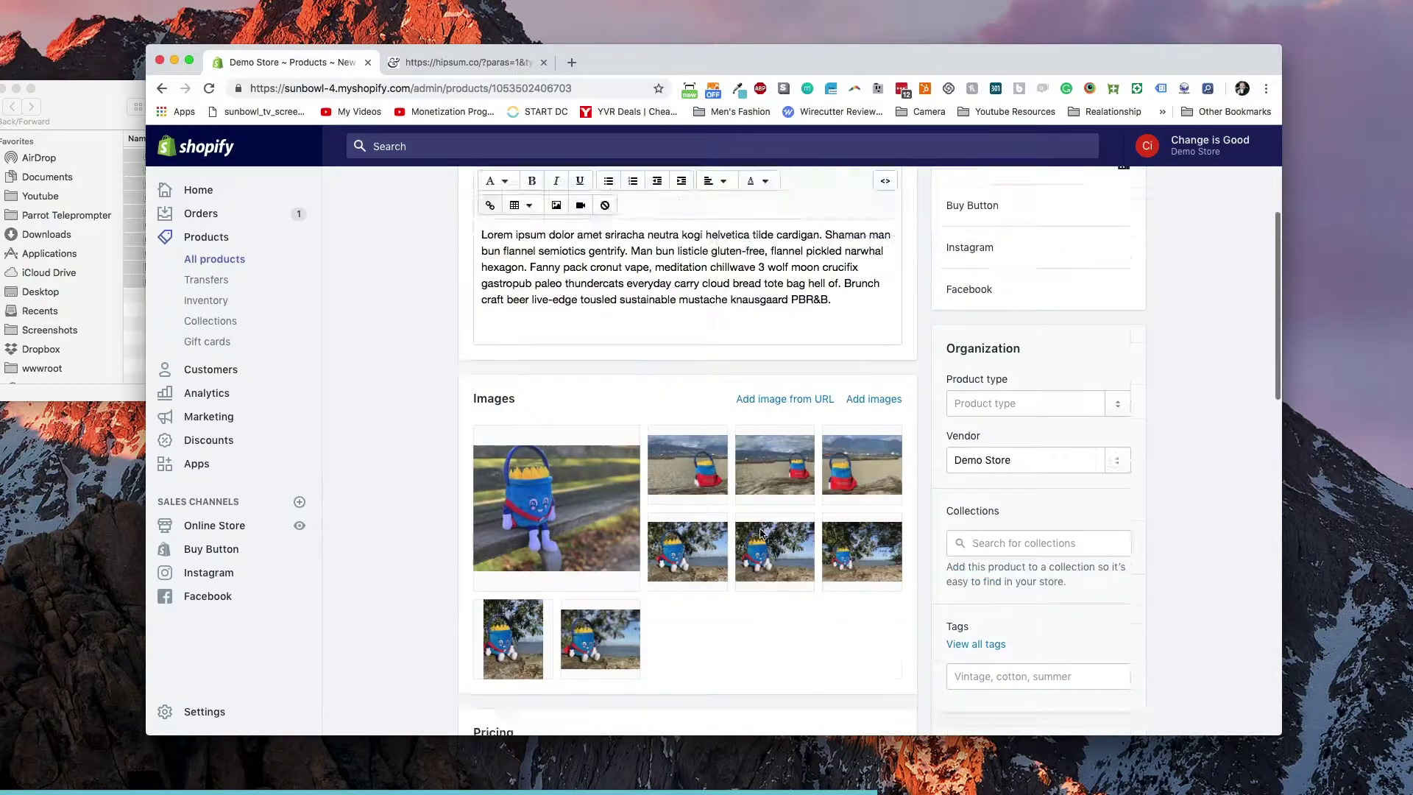
pyautogui.scroll(5, 759, 529)
pyautogui.scroll(-5, 825, 557)
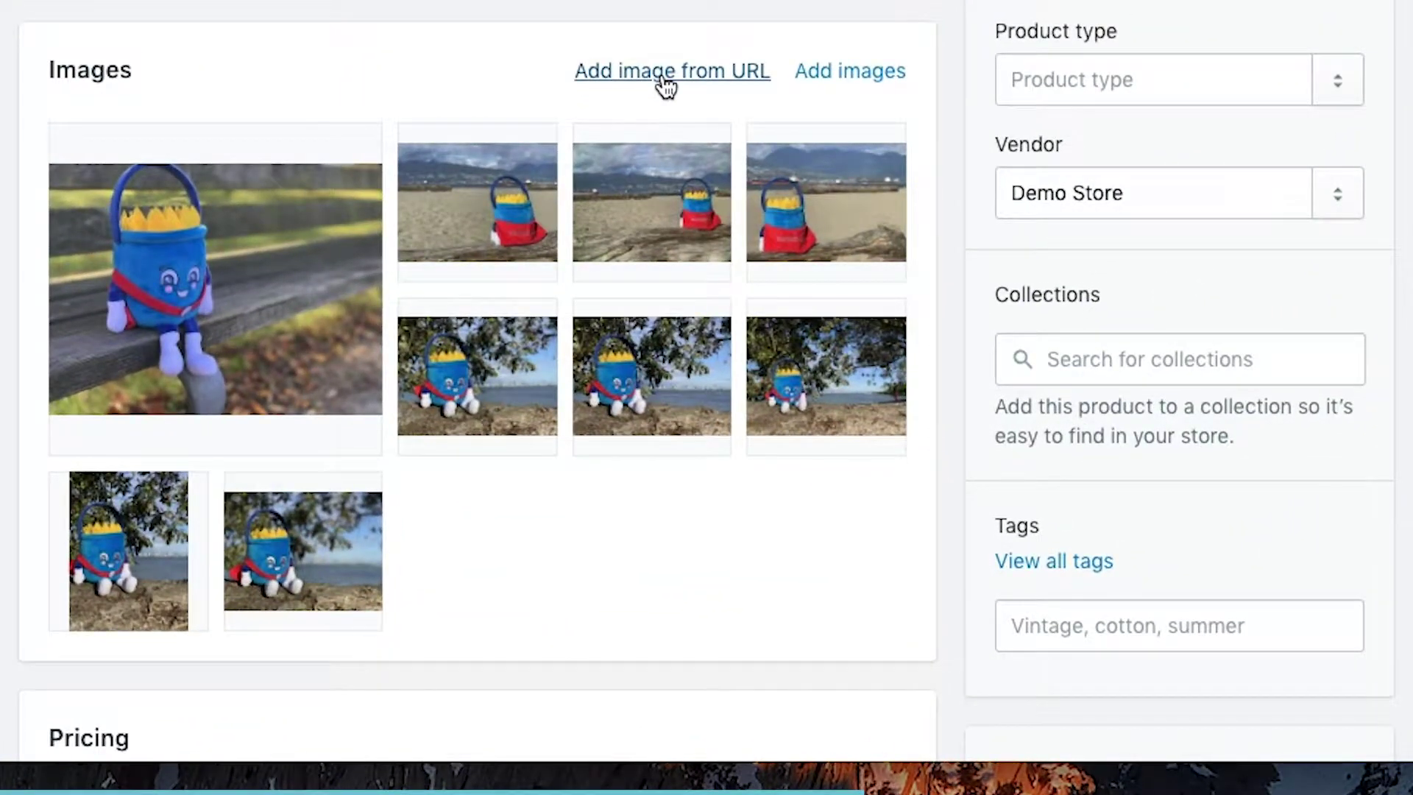
pyautogui.click(666, 85)
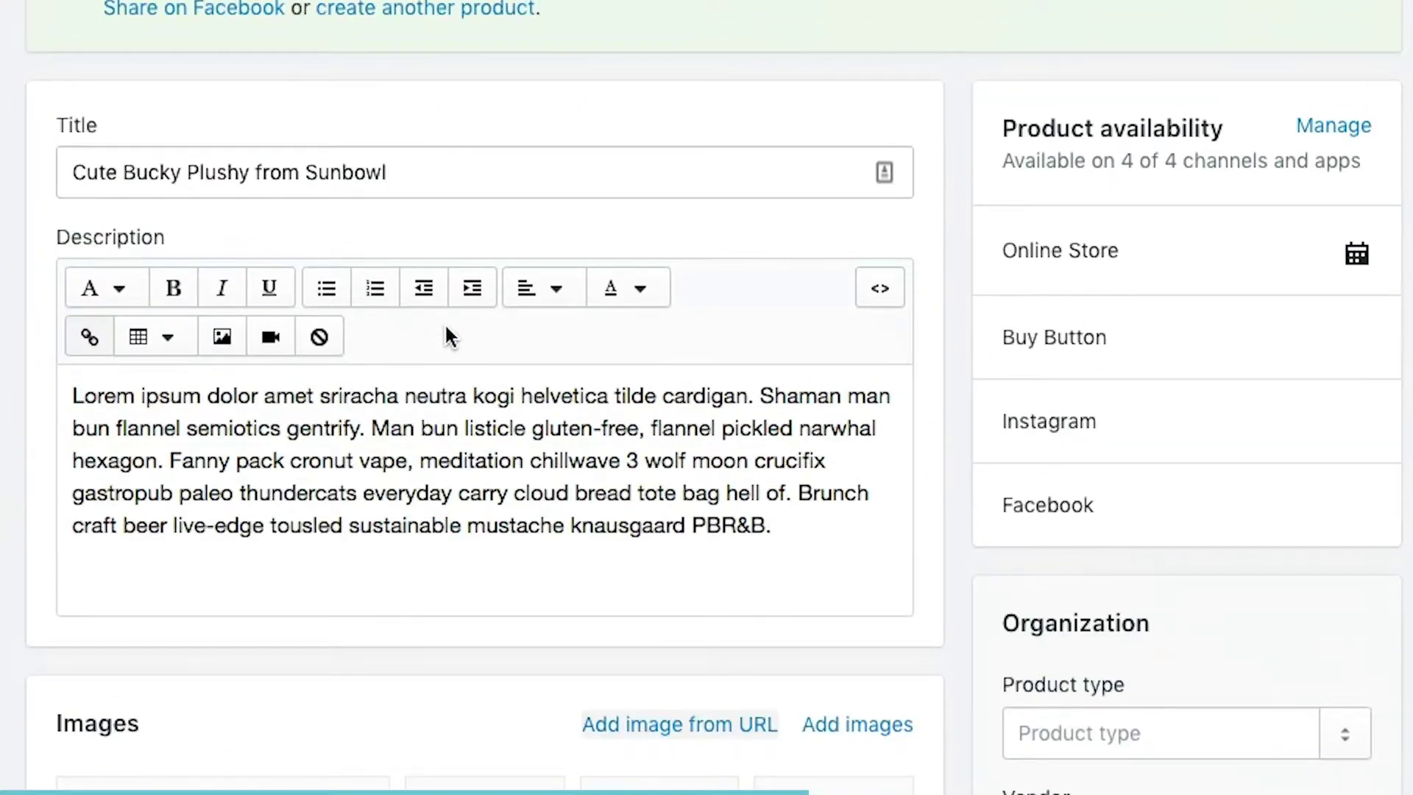
# Set the price to 15.00 and the compare-at price to 20.00.
pyautogui.scroll(-10, 444, 322)
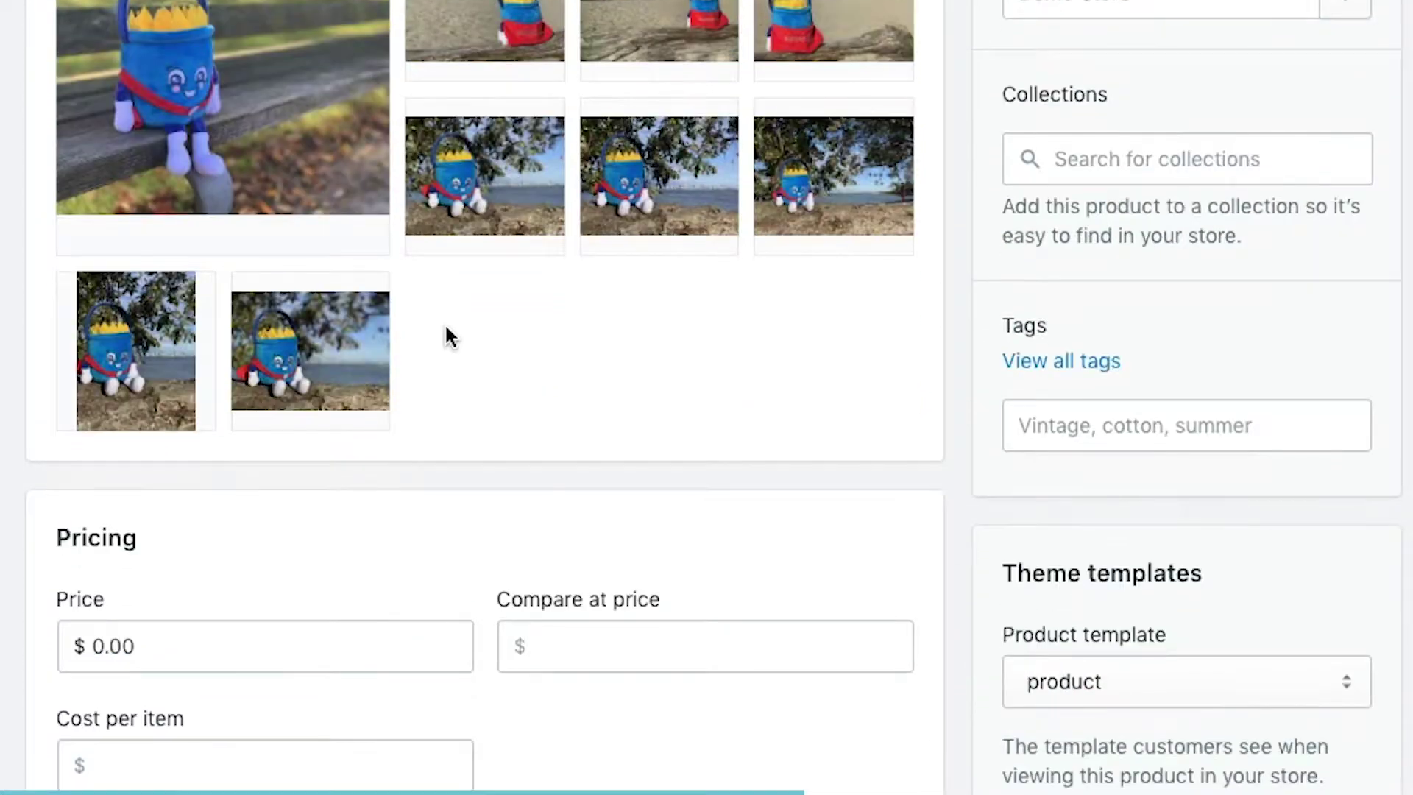
pyautogui.scroll(-5, 444, 322)
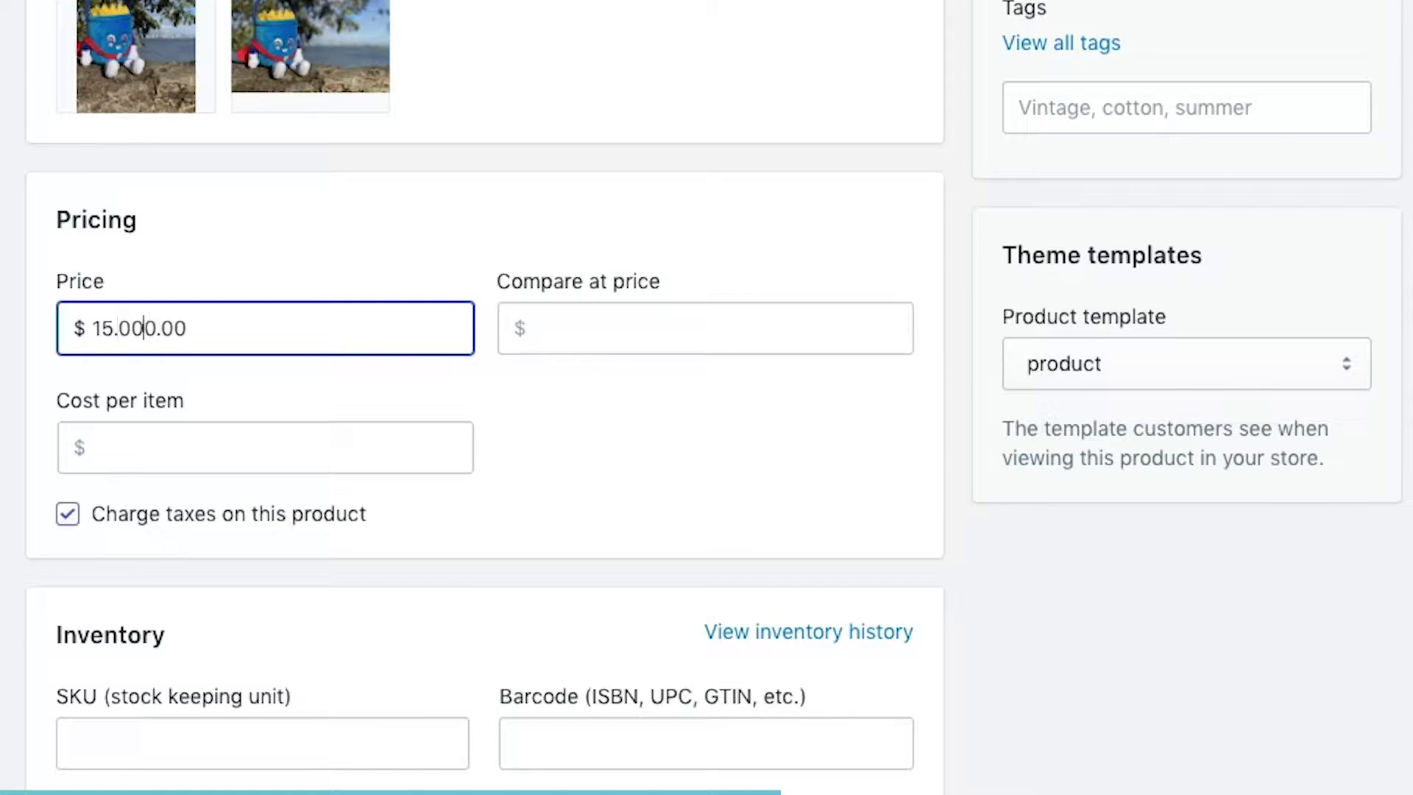
pyautogui.press('BackSpace')
pyautogui.press('BackSpace')
pyautogui.press('BackSpace')
pyautogui.press('Tab')
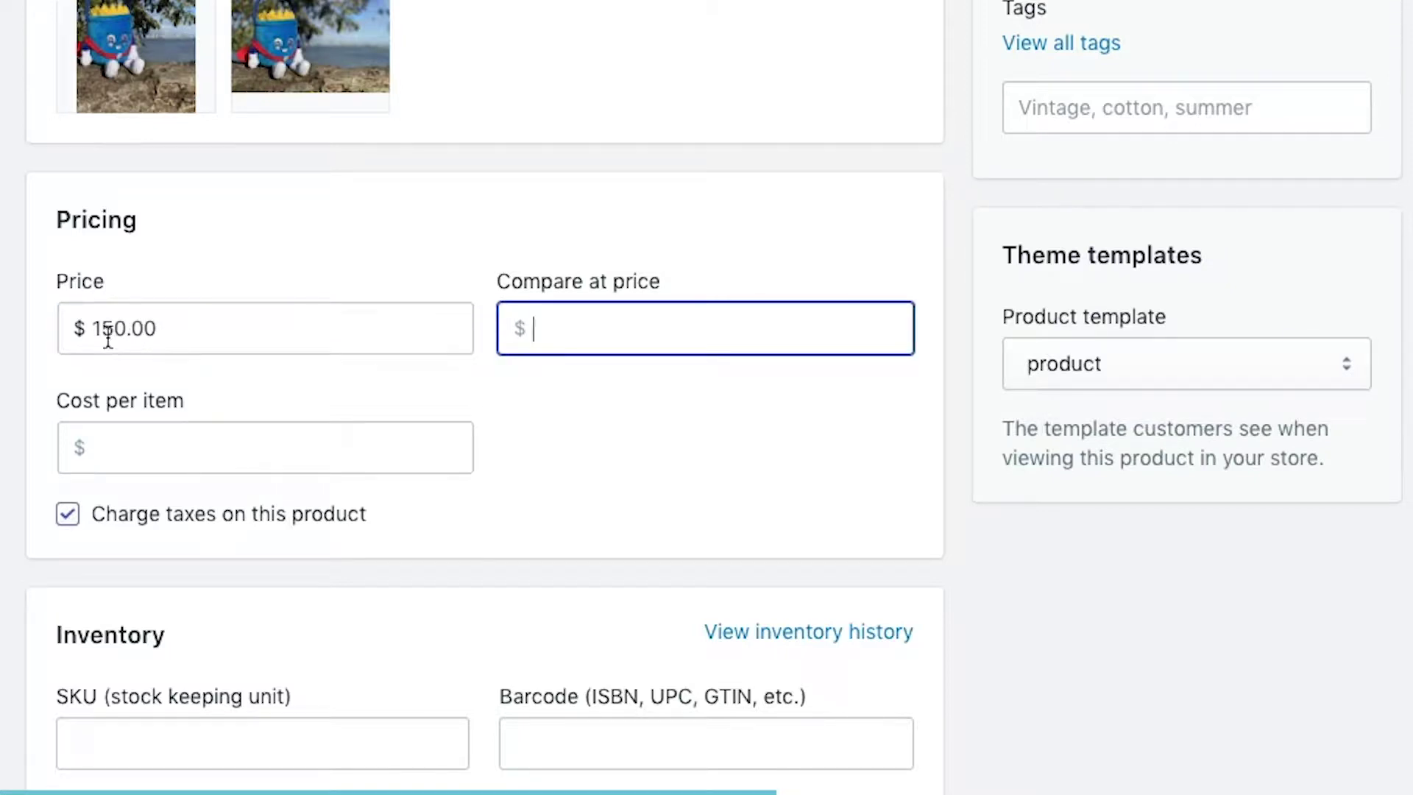
pyautogui.click(123, 328)
pyautogui.press('BackSpace')
pyautogui.press('Tab')
pyautogui.write('20.00')
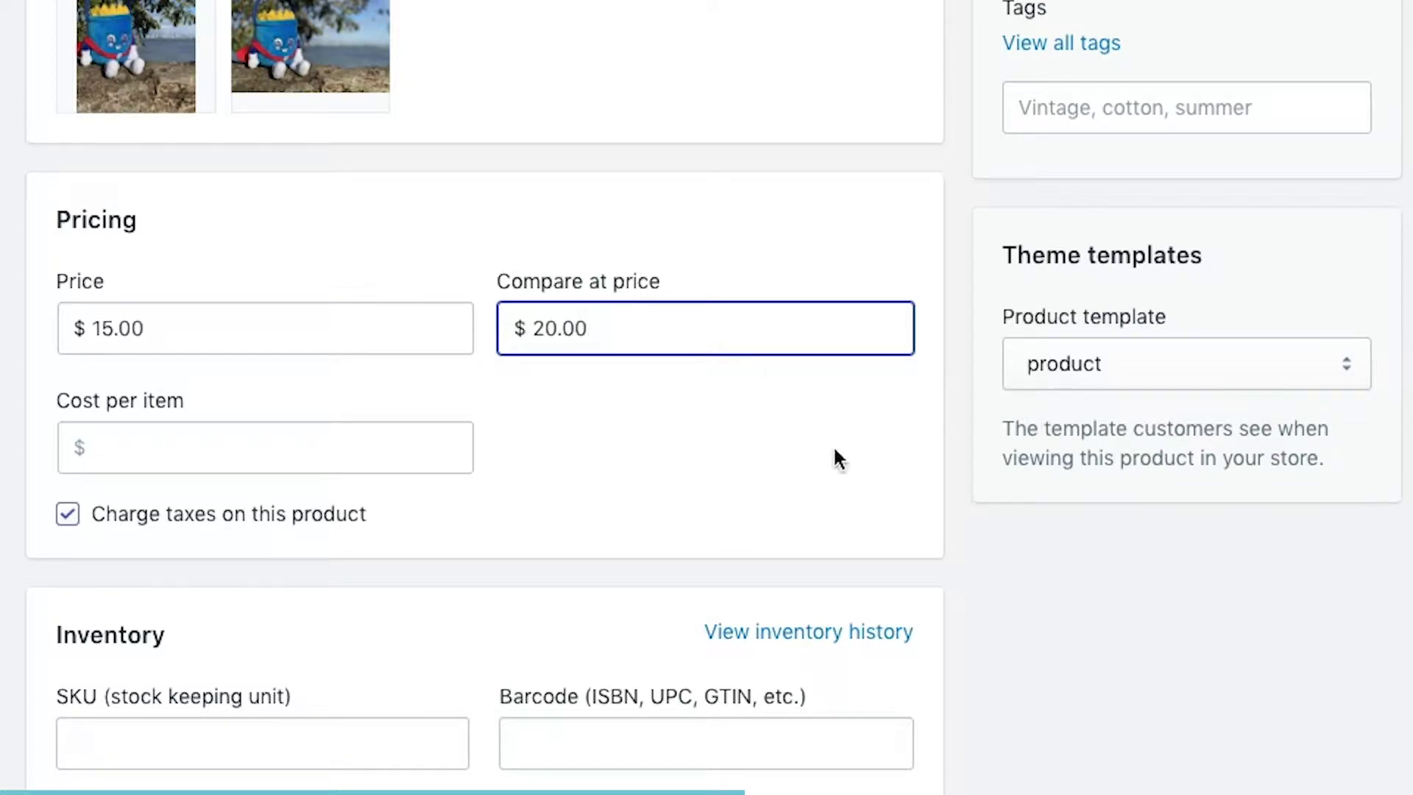
pyautogui.click(786, 450)
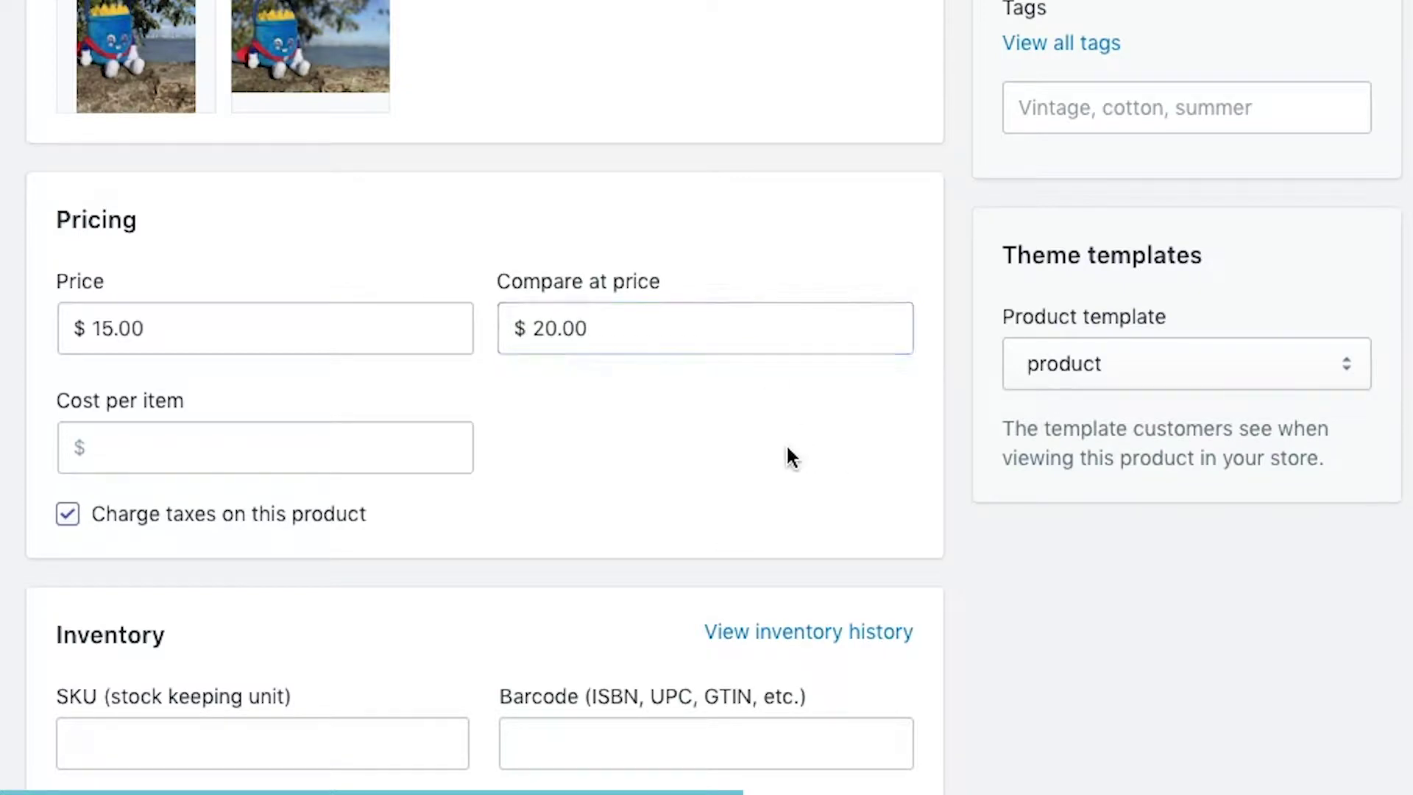
# Enter a 5.00 cost per item and check the resulting 66.7% margin.
pyautogui.click(269, 445)
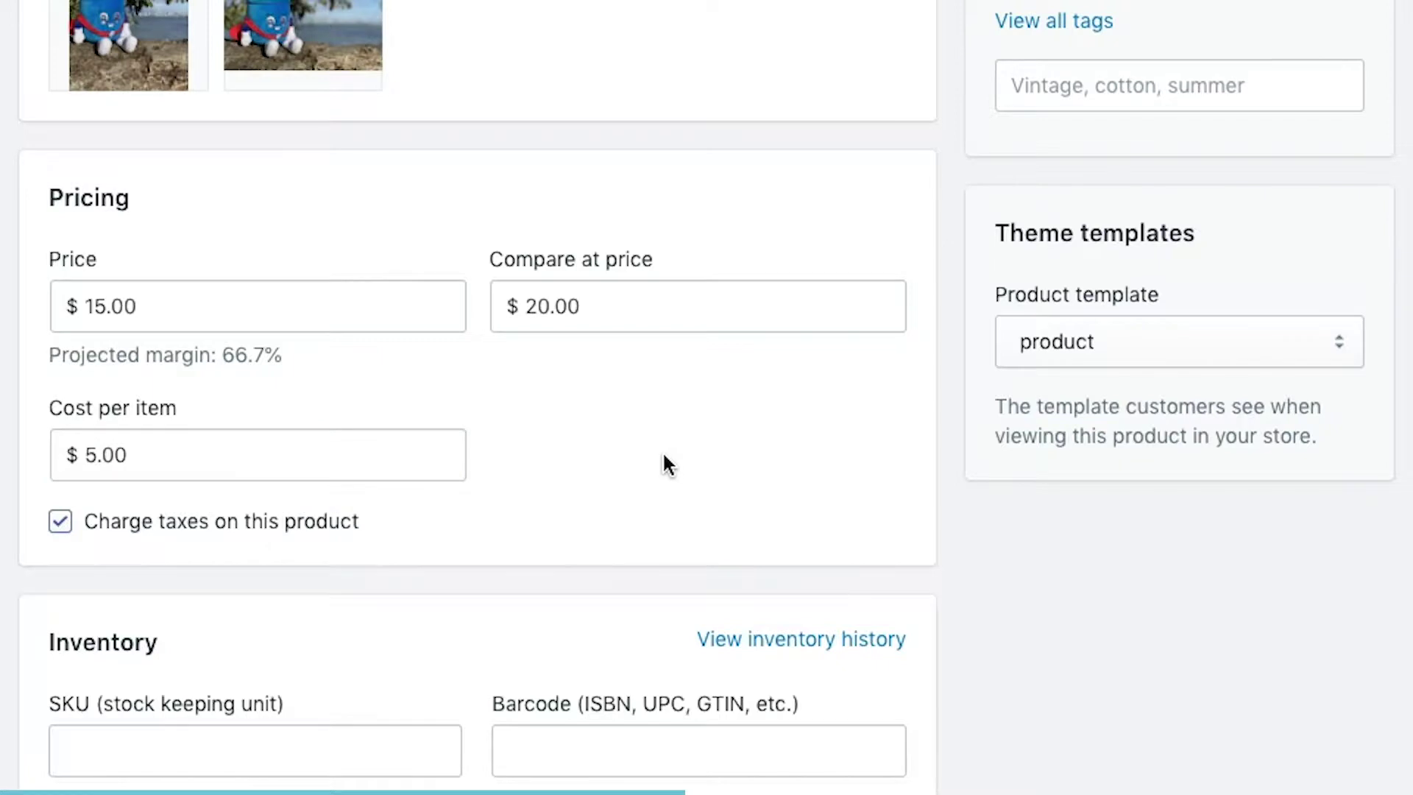
pyautogui.moveTo(284, 350); pyautogui.dragTo(213, 353)
pyautogui.click(624, 417)
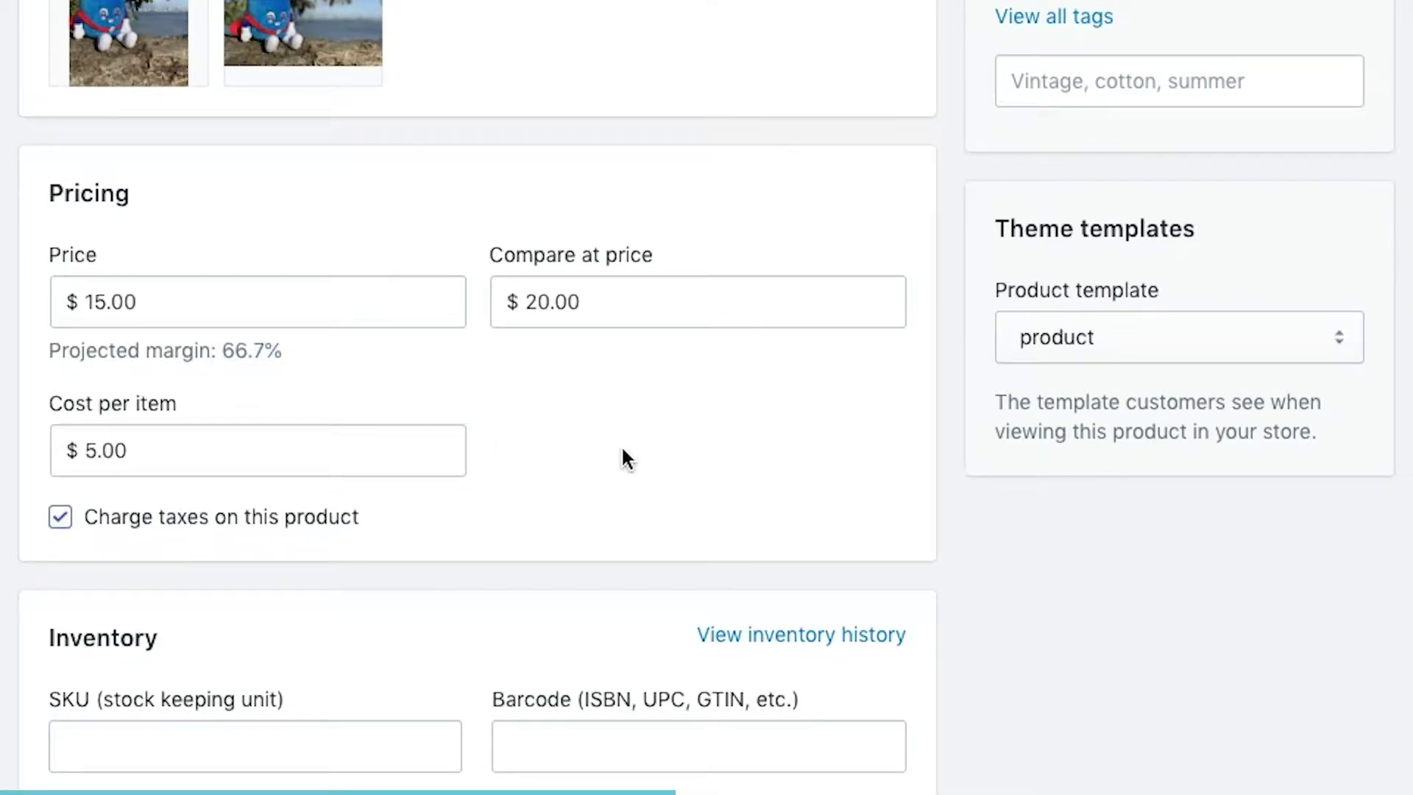
pyautogui.click(150, 307)
pyautogui.moveTo(148, 300); pyautogui.dragTo(174, 312)
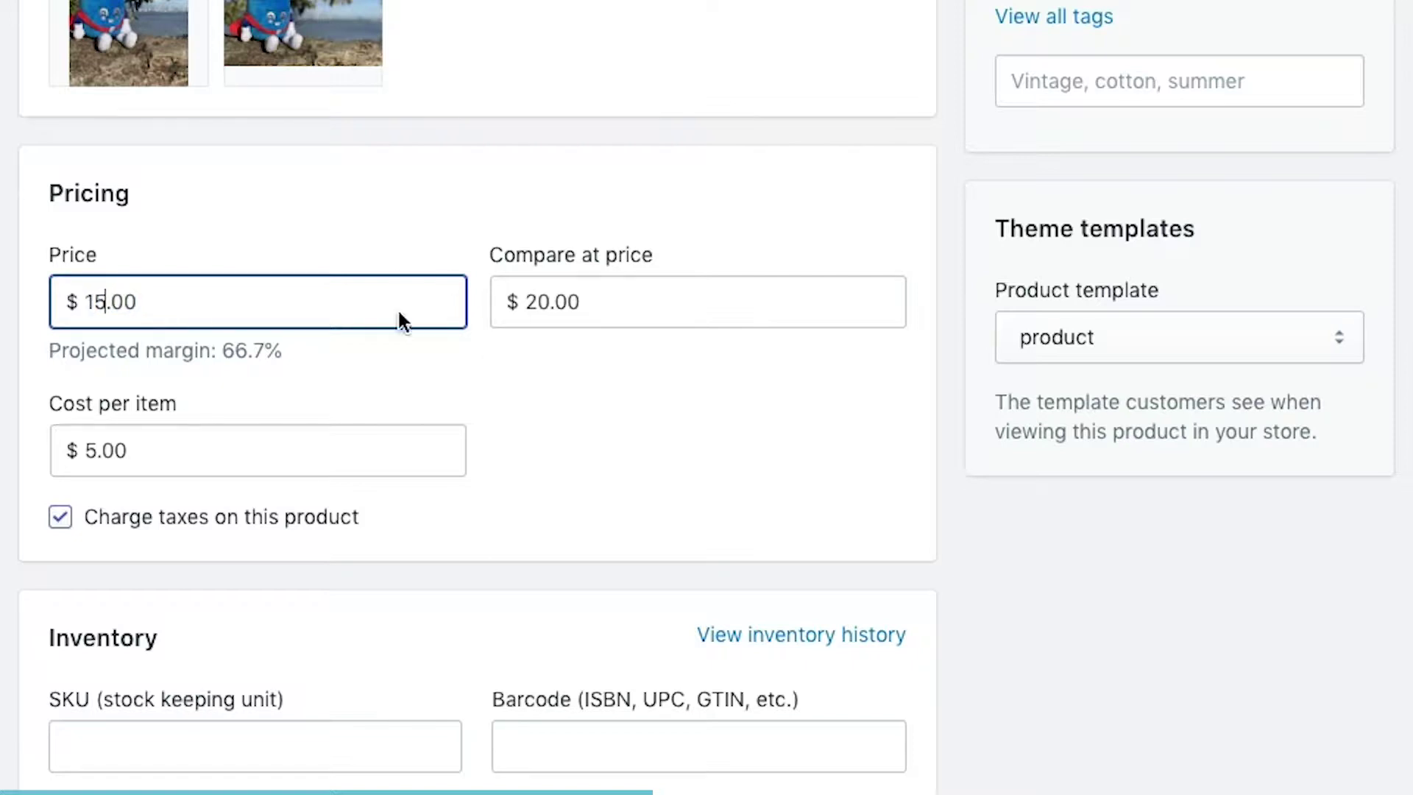
pyautogui.click(634, 452)
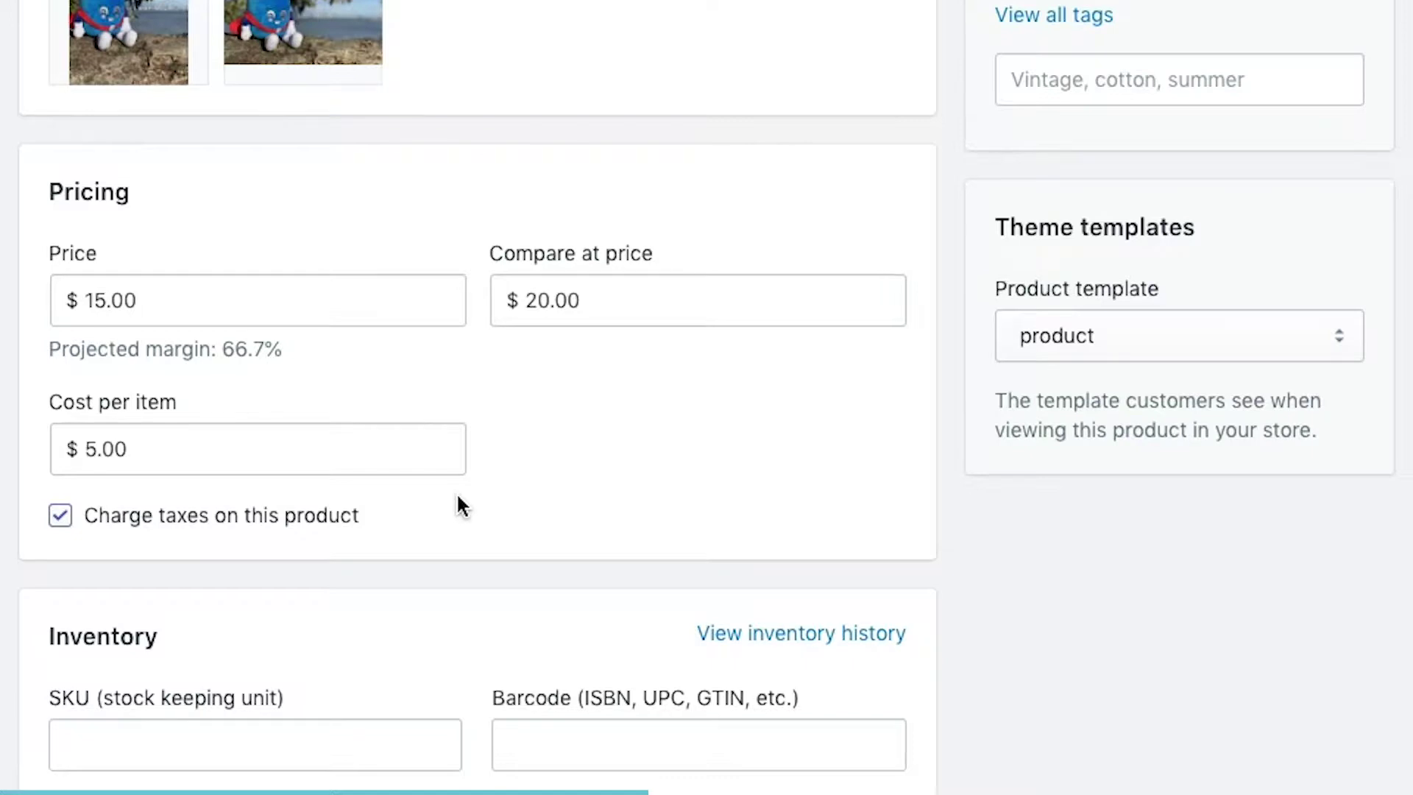
pyautogui.scroll(-2, 253, 450)
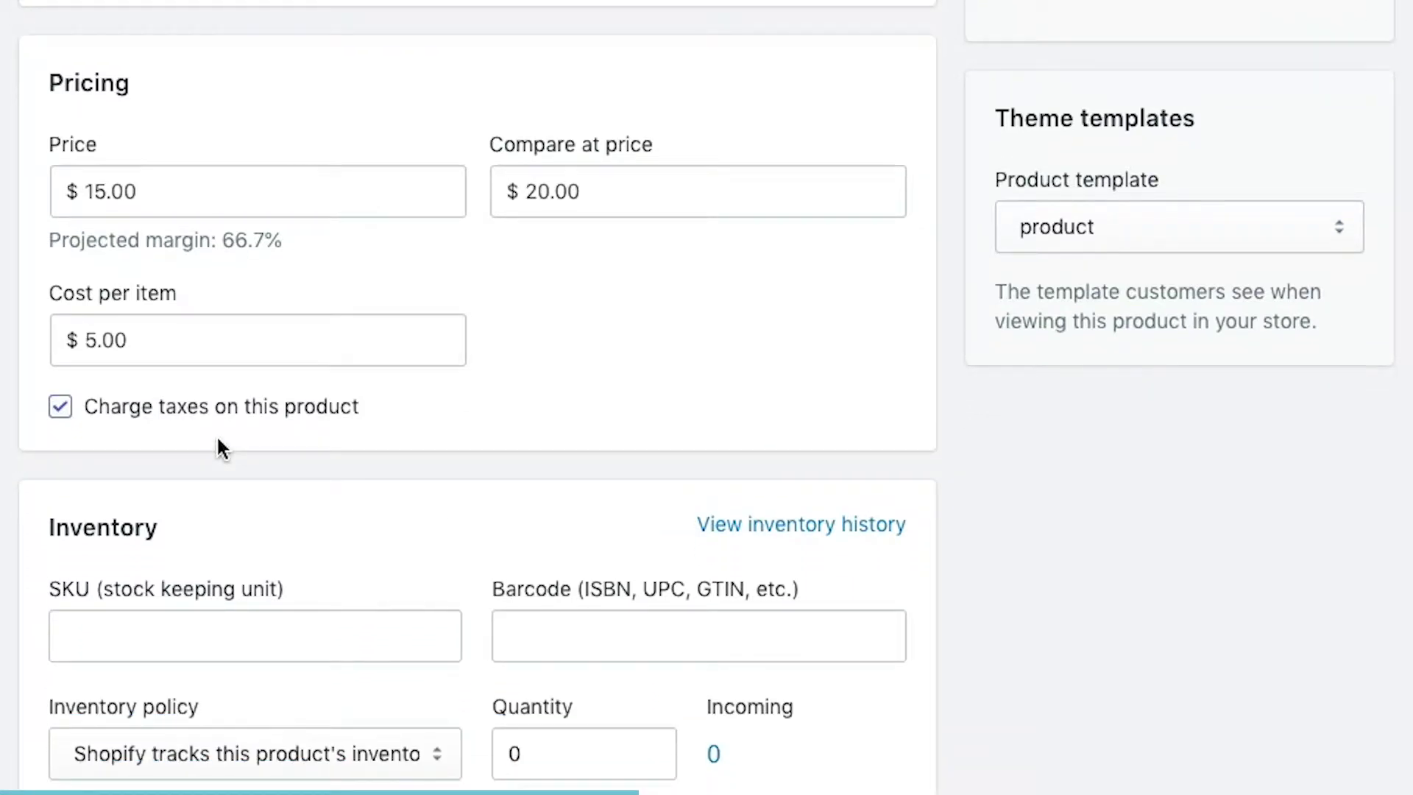
# Give the product the SKU SUNBUCKY-01.
pyautogui.scroll(-4, 218, 442)
pyautogui.click(183, 410)
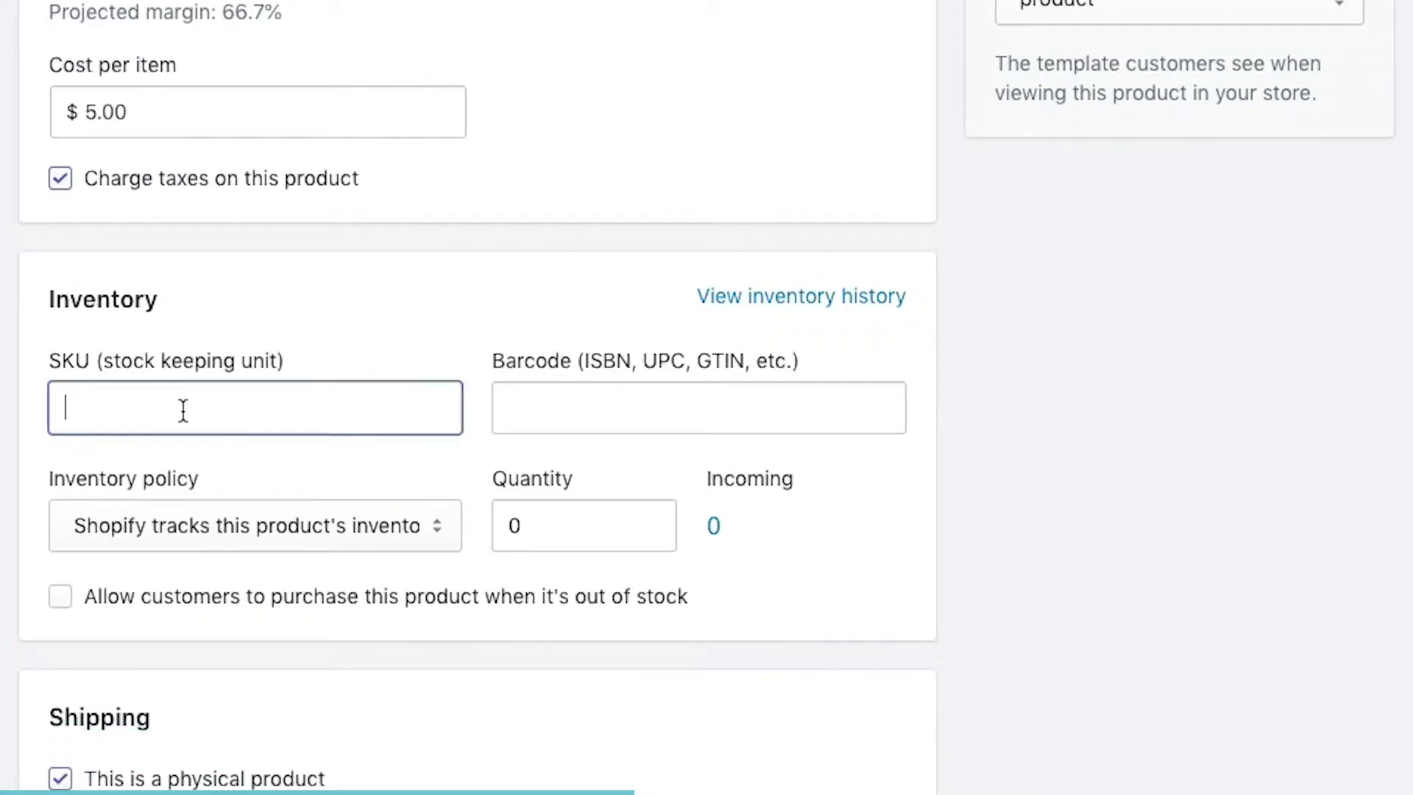
pyautogui.write('bu')
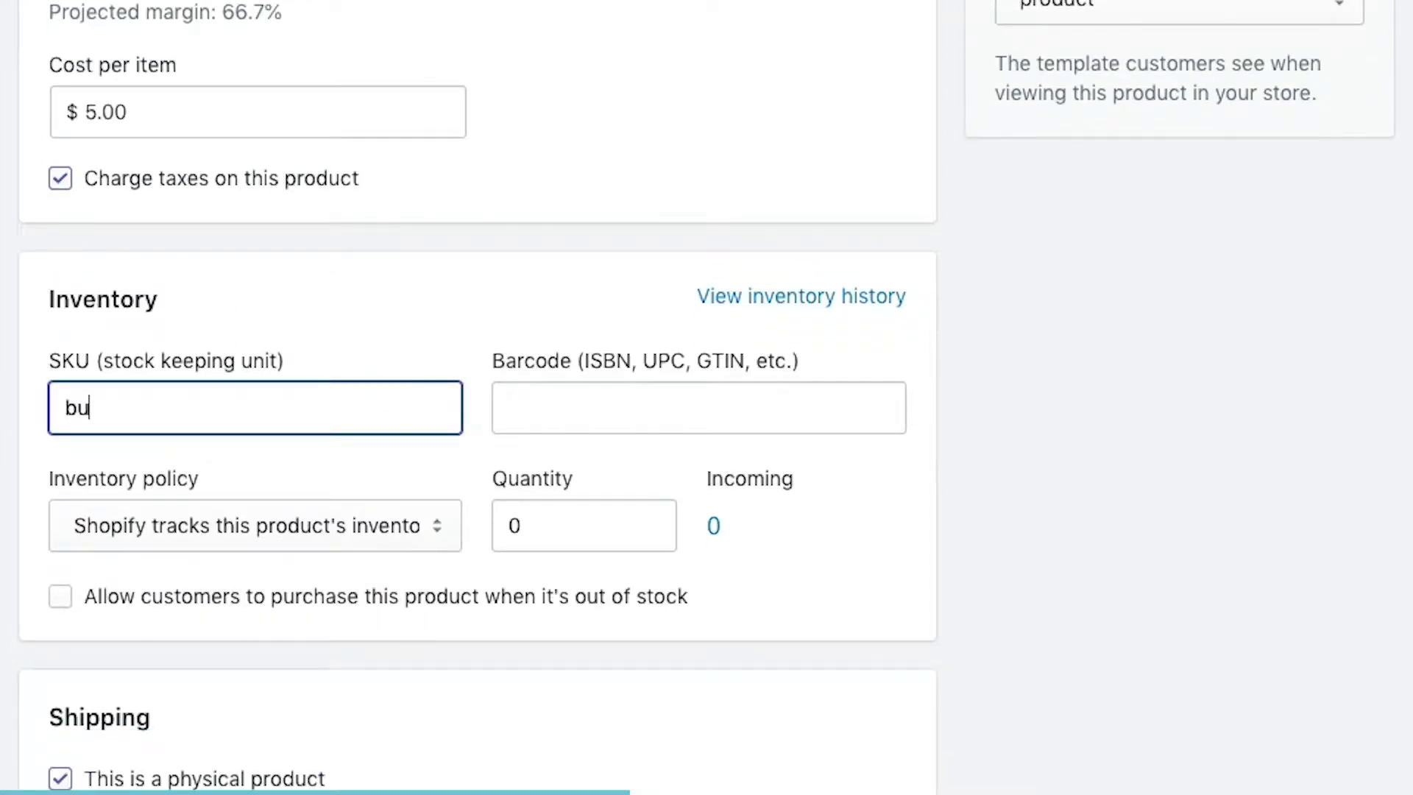
pyautogui.press('BackSpace')
pyautogui.press('BackSpace')
pyautogui.write('SUNBUCKY')
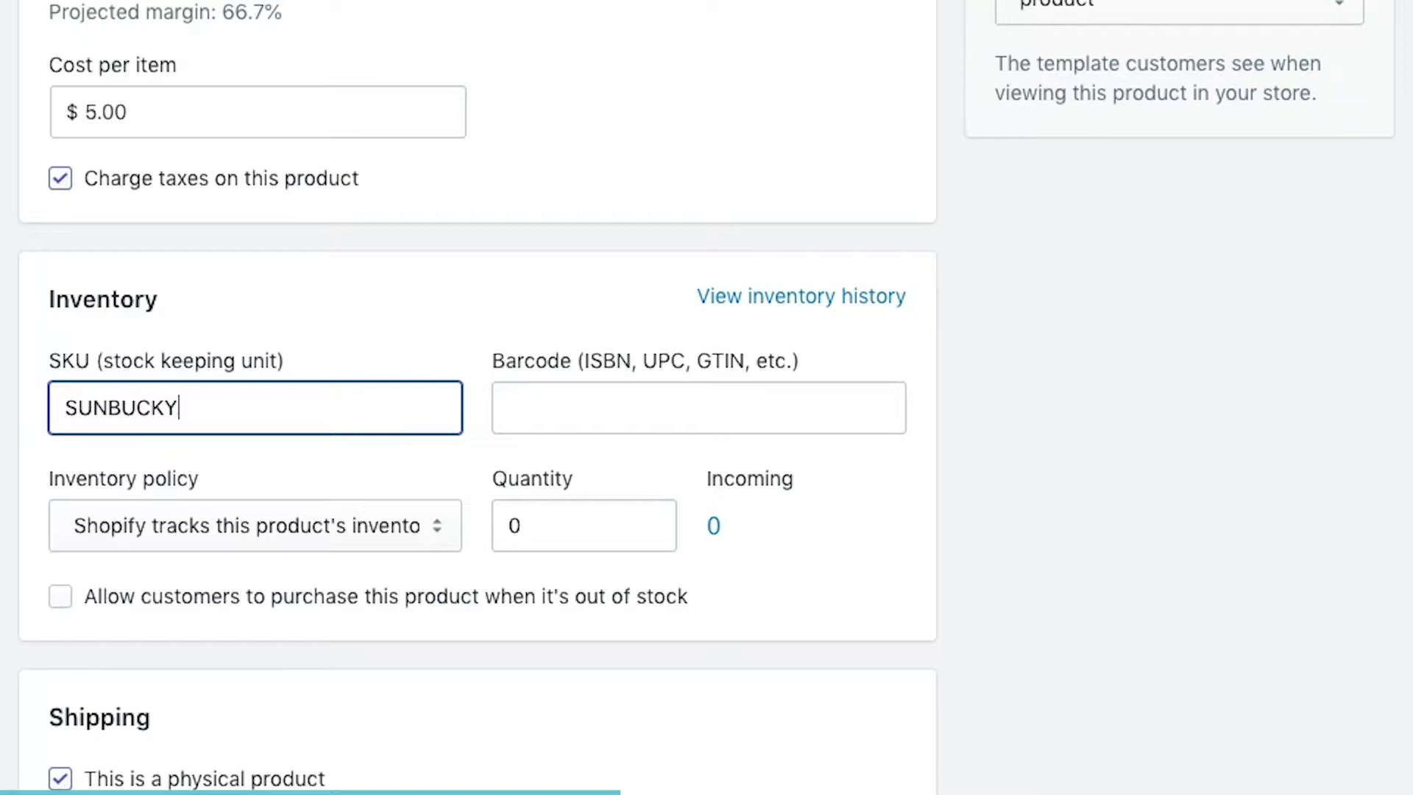
pyautogui.write('-01')
pyautogui.click(545, 421)
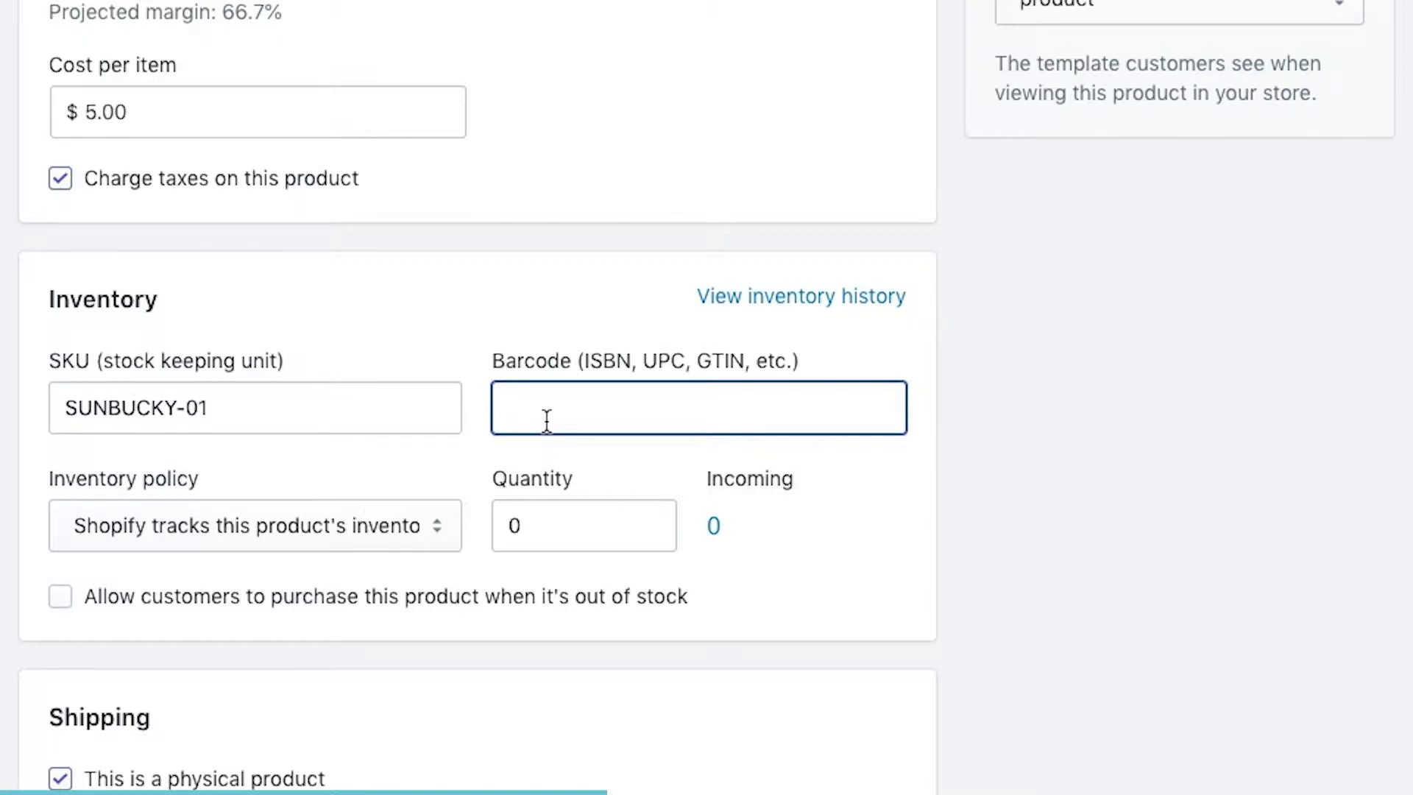
# Have Shopify track this product's inventory with a quantity of 100.
pyautogui.scroll(-1, 373, 500)
pyautogui.click(370, 478)
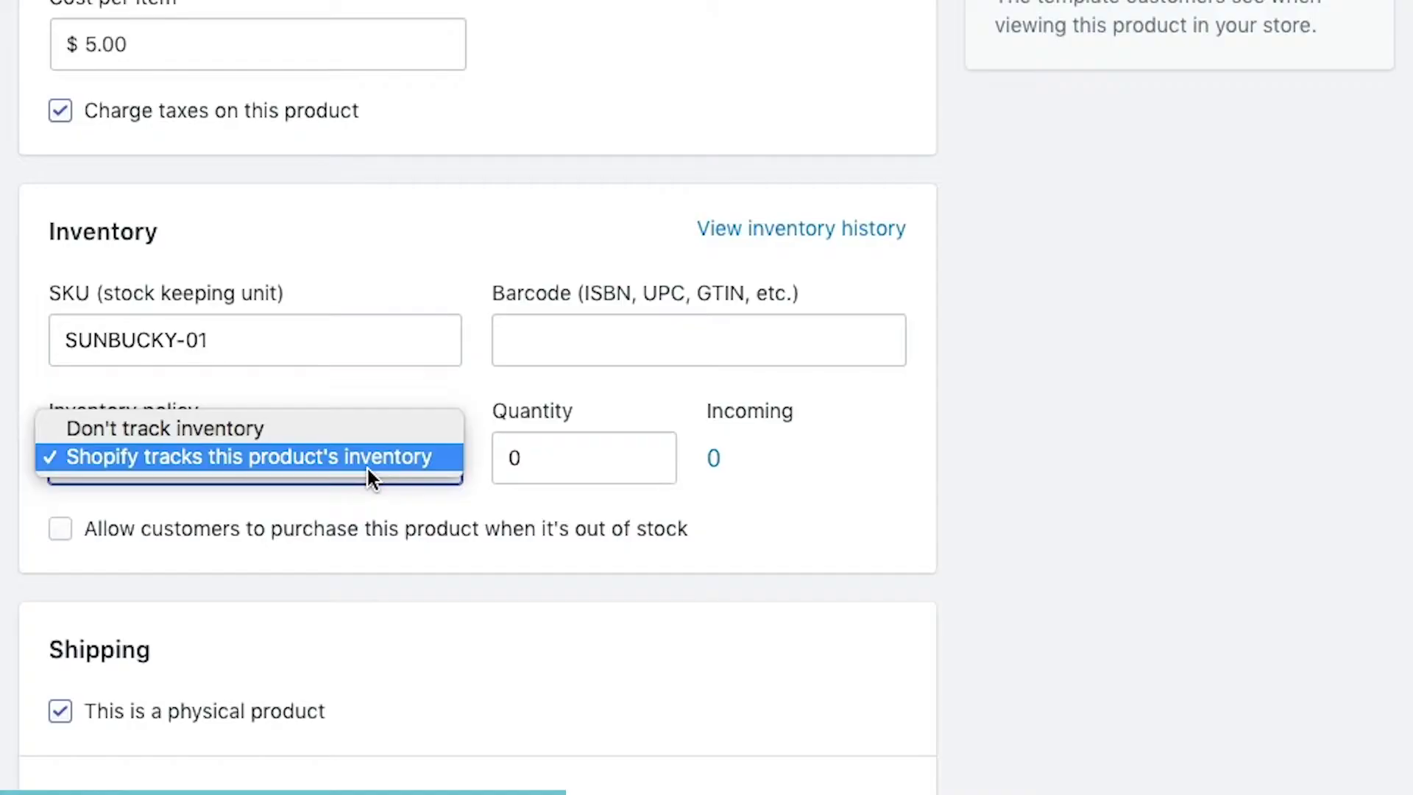
pyautogui.click(367, 465)
pyautogui.click(548, 454)
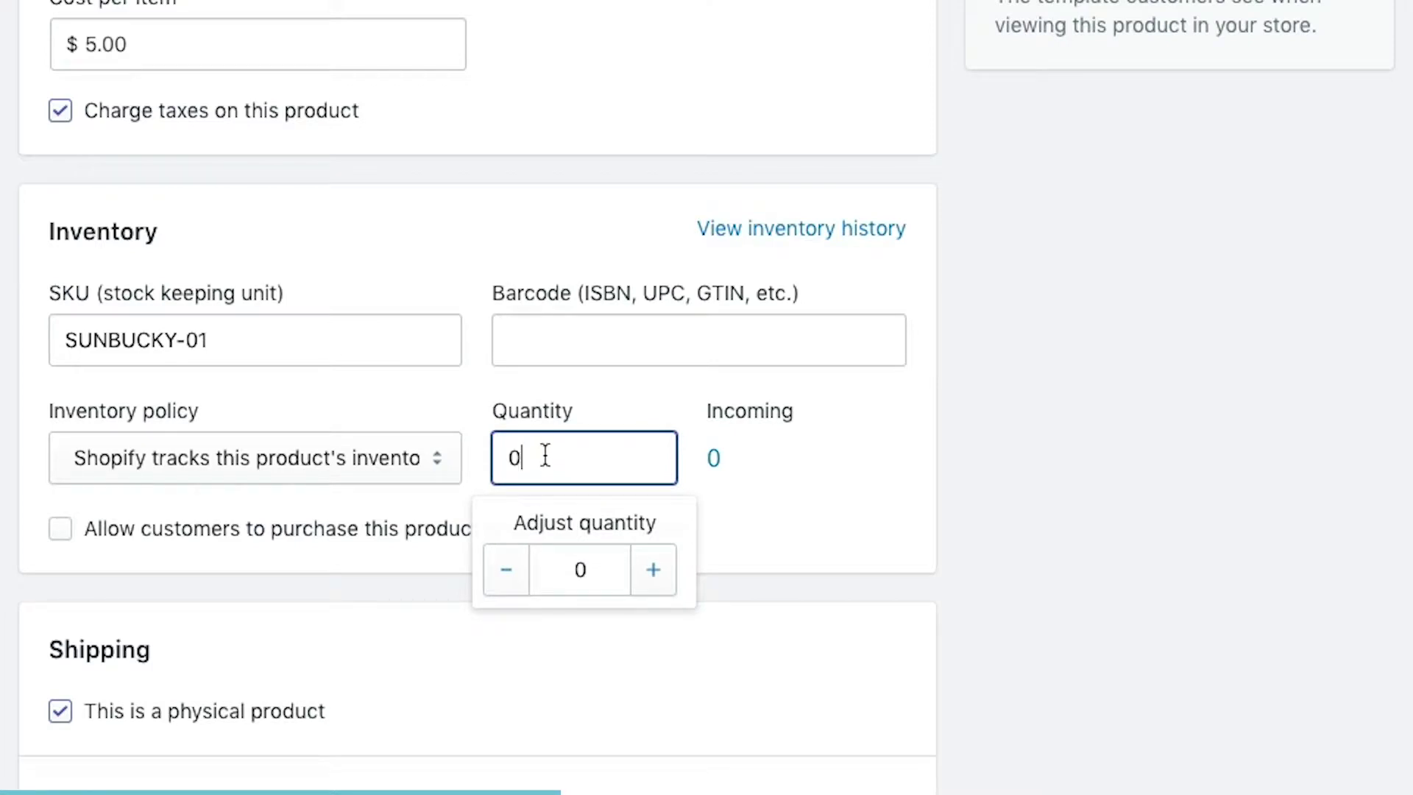
pyautogui.write('100')
pyautogui.click(794, 541)
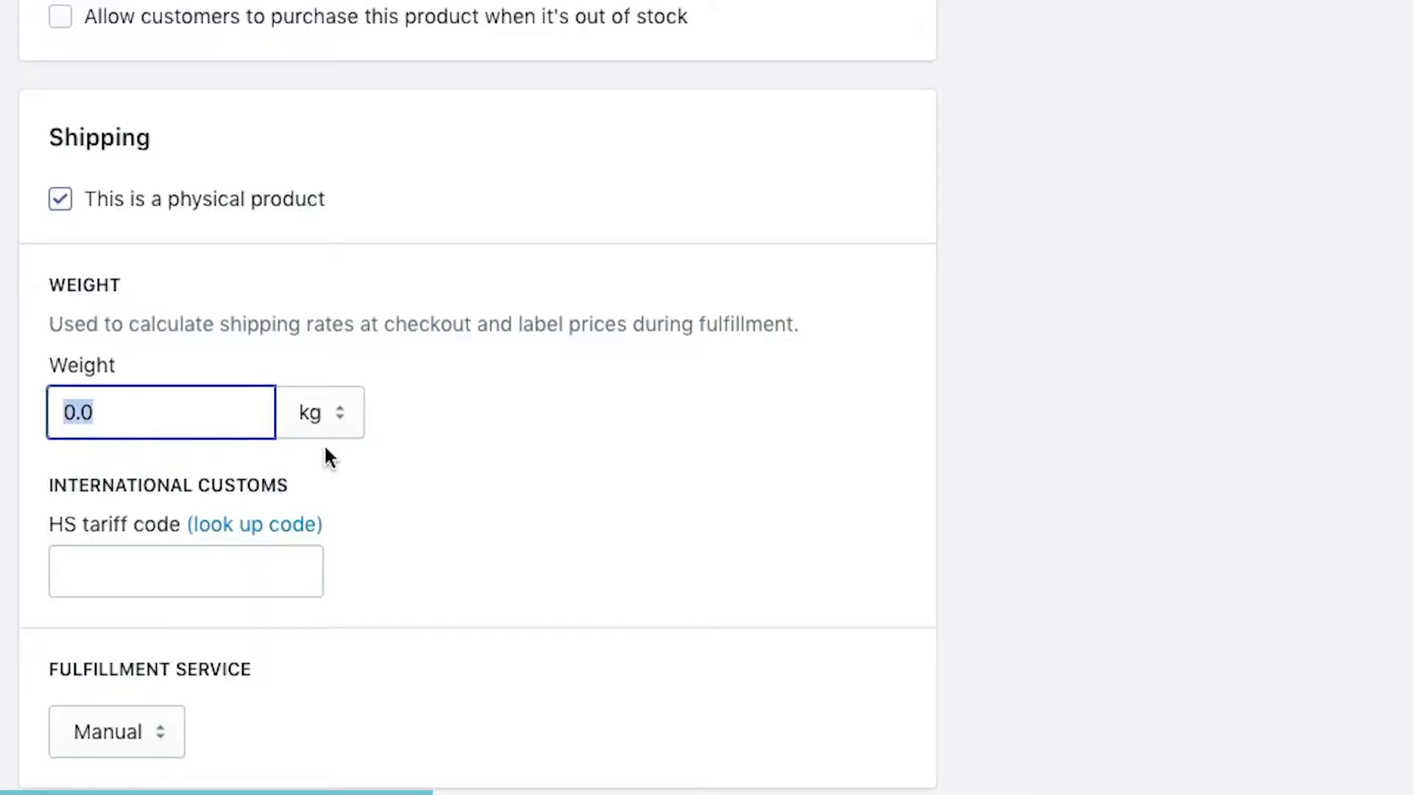
# Switch the weight unit to lb for a 0.25 lb weight and review fulfillment options.
pyautogui.click(333, 429)
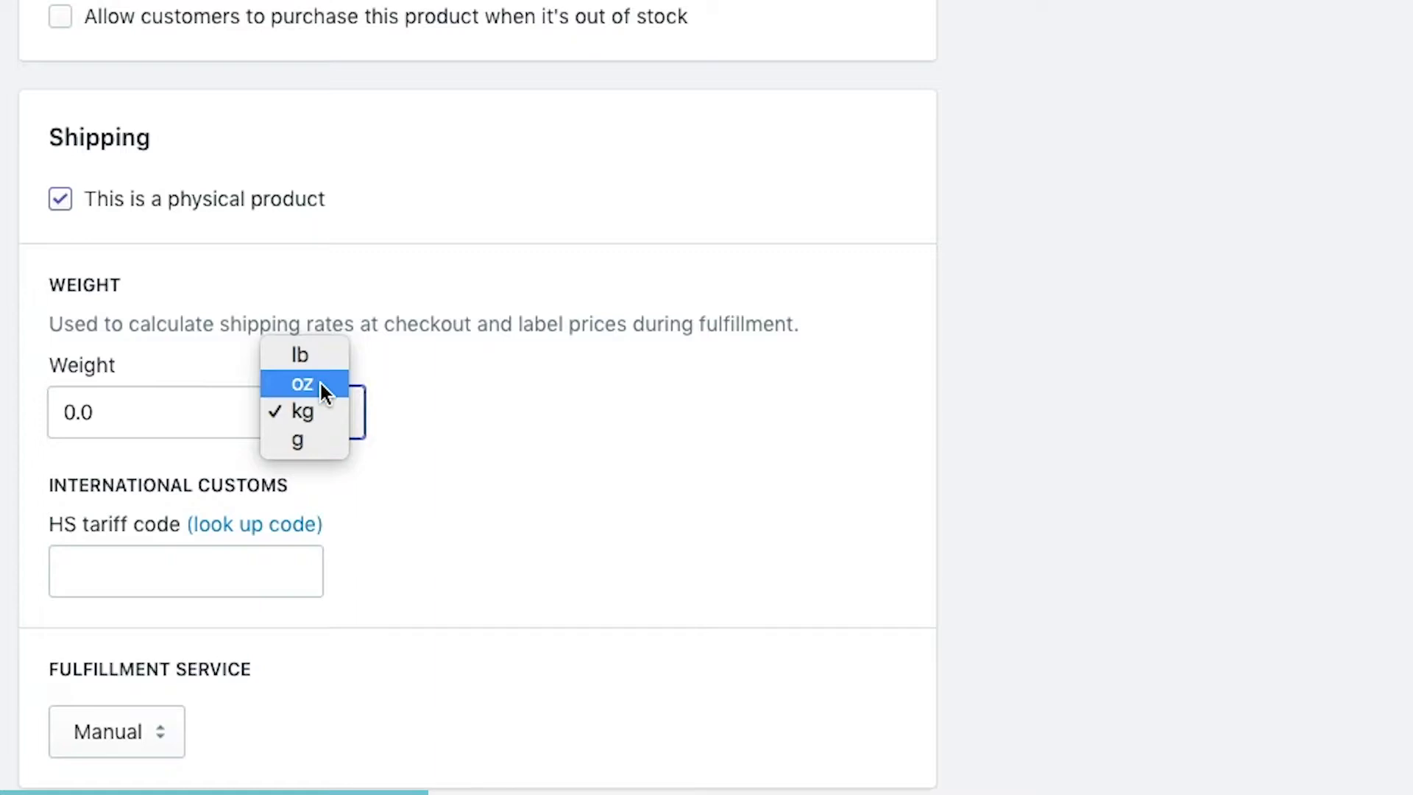
pyautogui.click(322, 354)
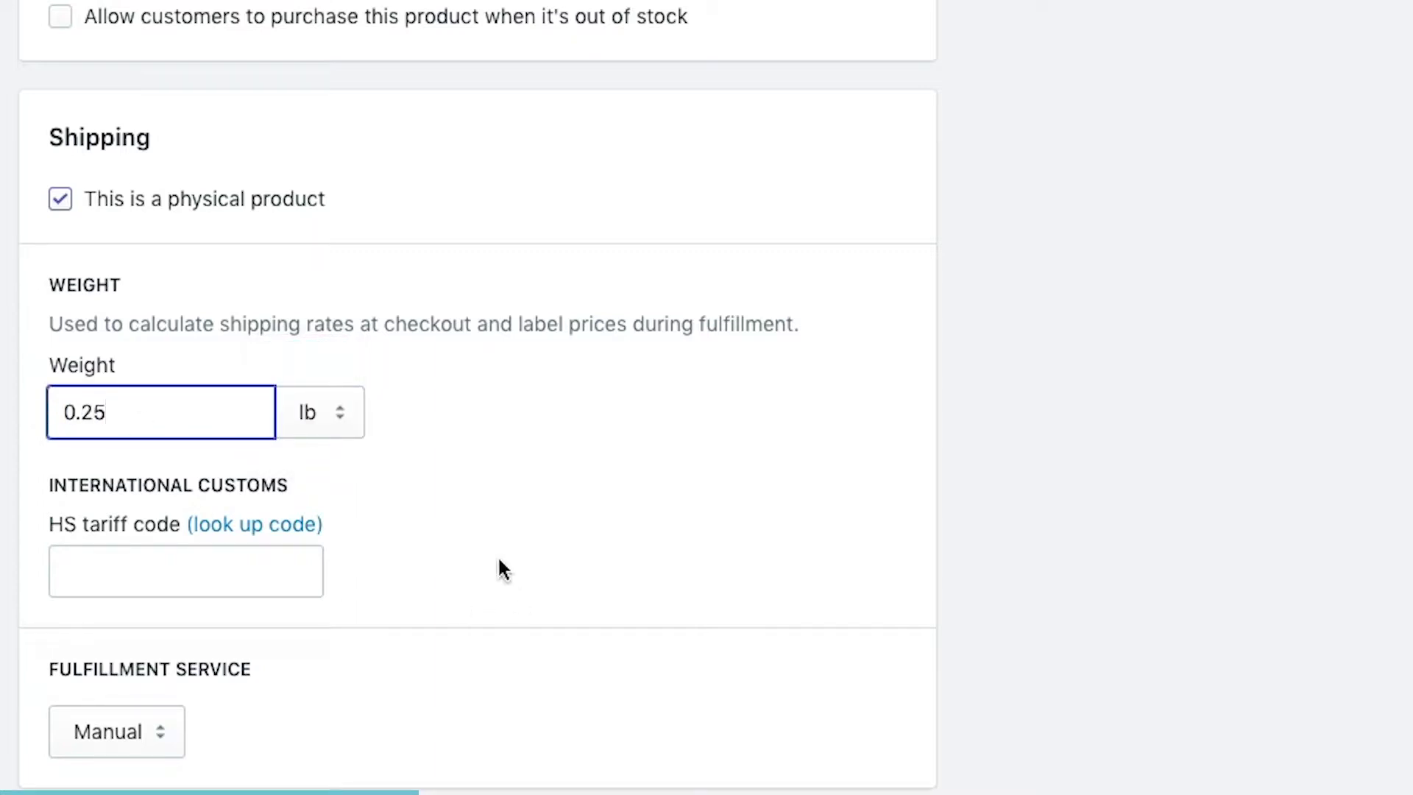
pyautogui.scroll(-2, 492, 482)
pyautogui.click(236, 419)
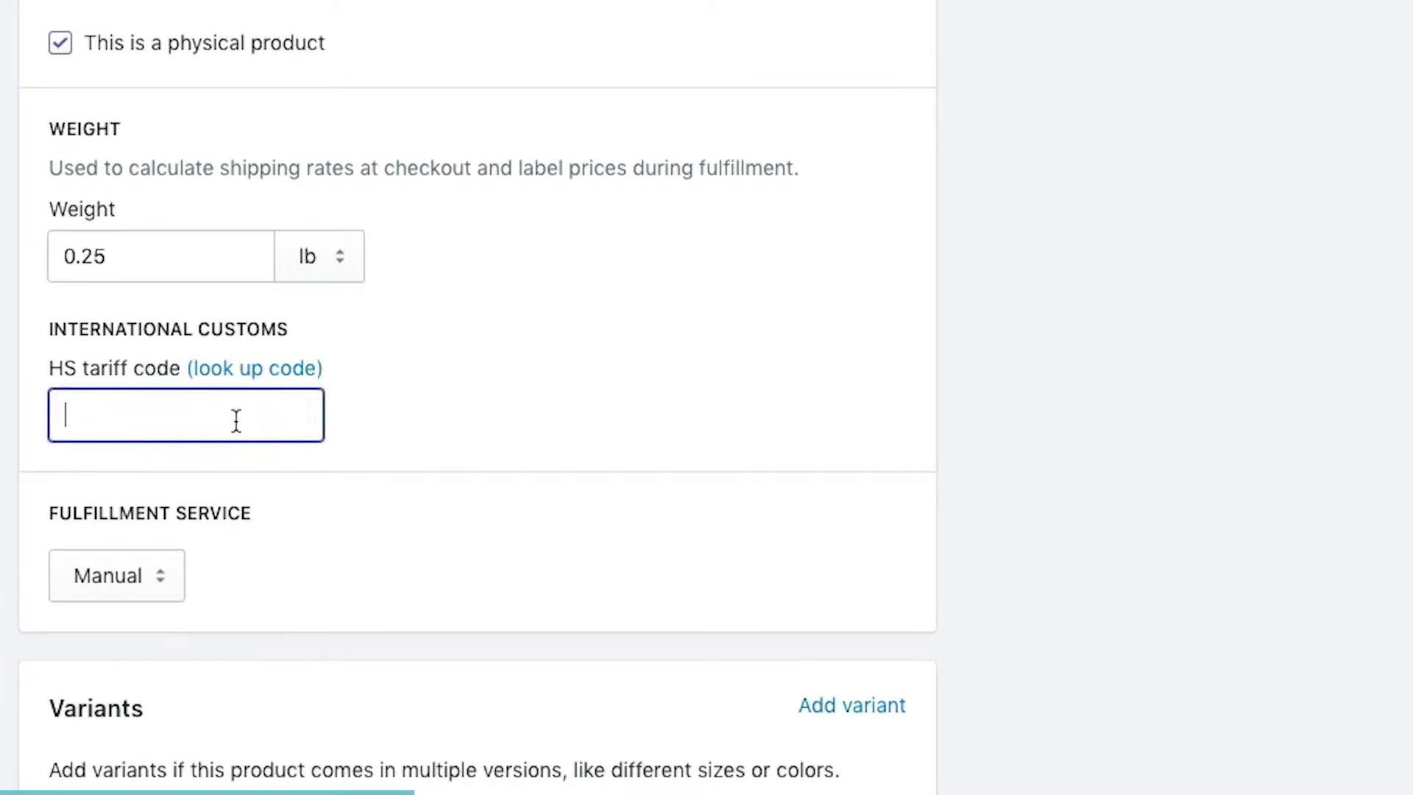
pyautogui.scroll(-1, 227, 463)
pyautogui.click(168, 469)
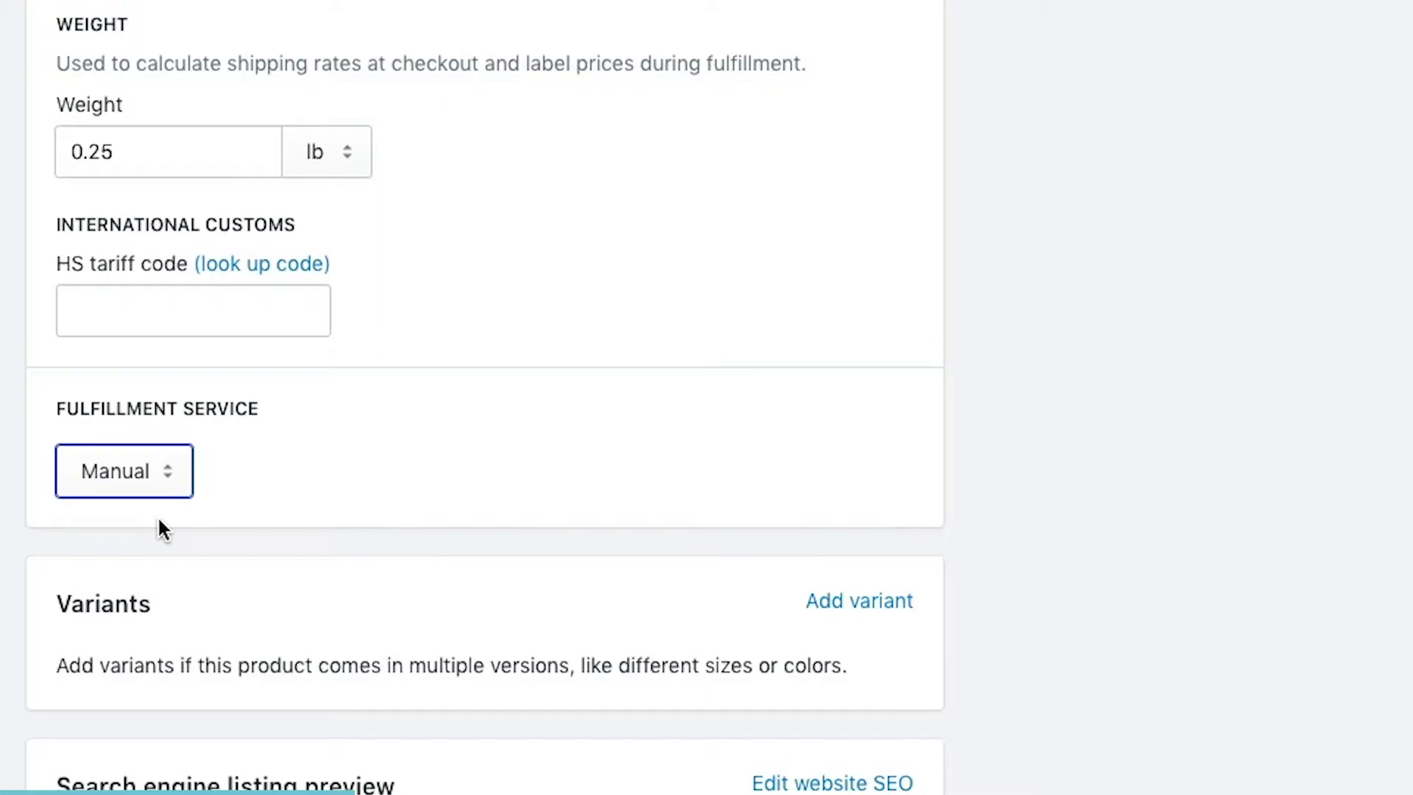
pyautogui.scroll(-2, 358, 471)
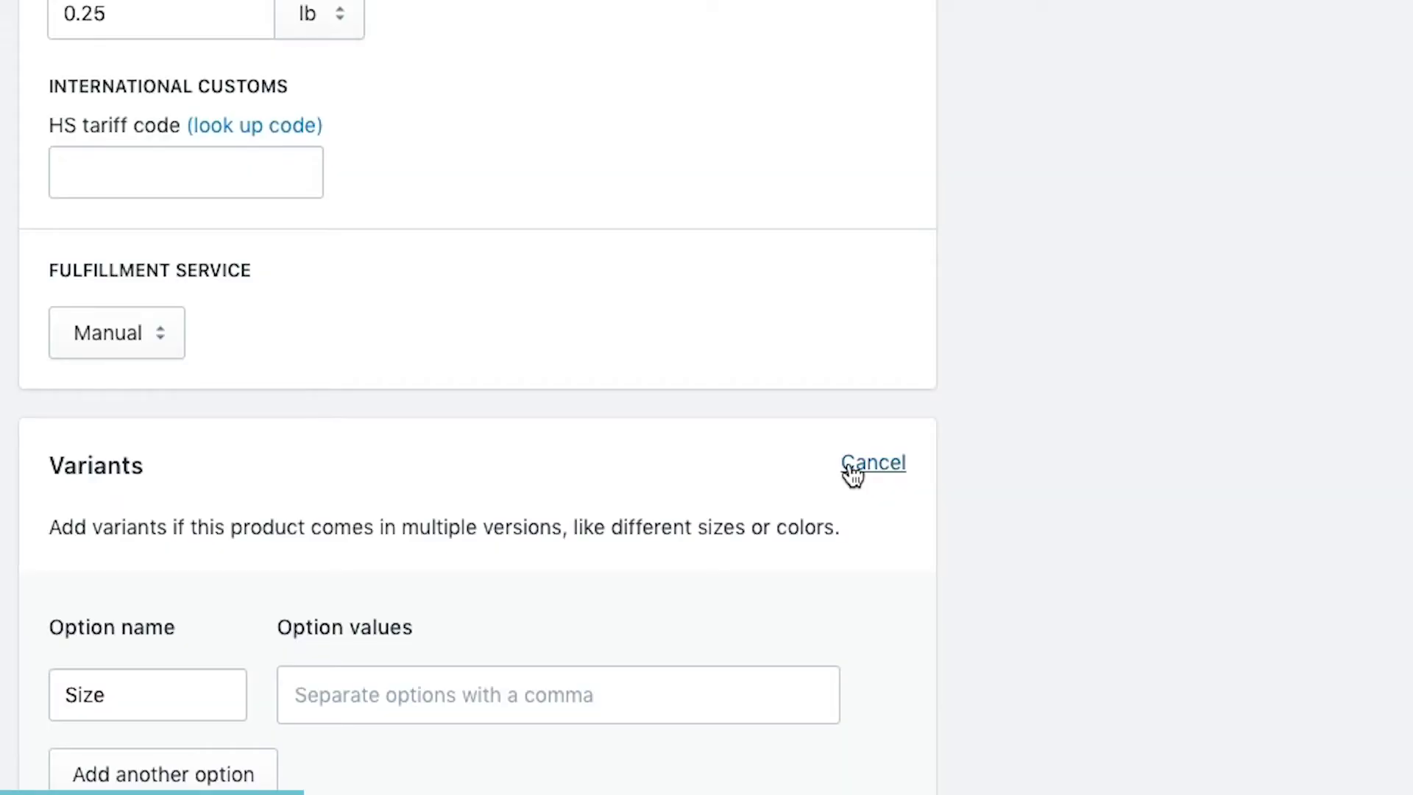
pyautogui.click(856, 467)
pyautogui.scroll(-3, 627, 452)
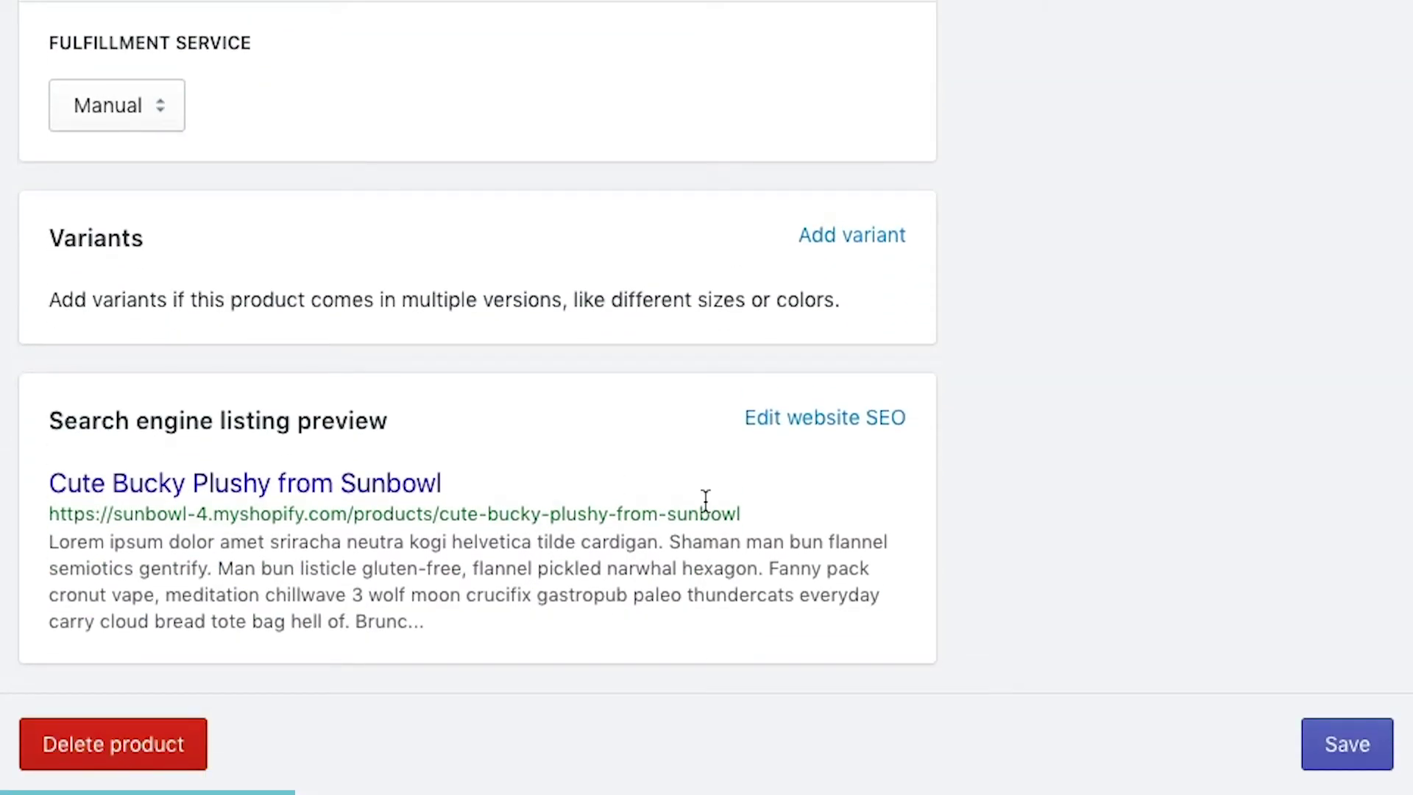
pyautogui.moveTo(457, 485); pyautogui.dragTo(130, 478)
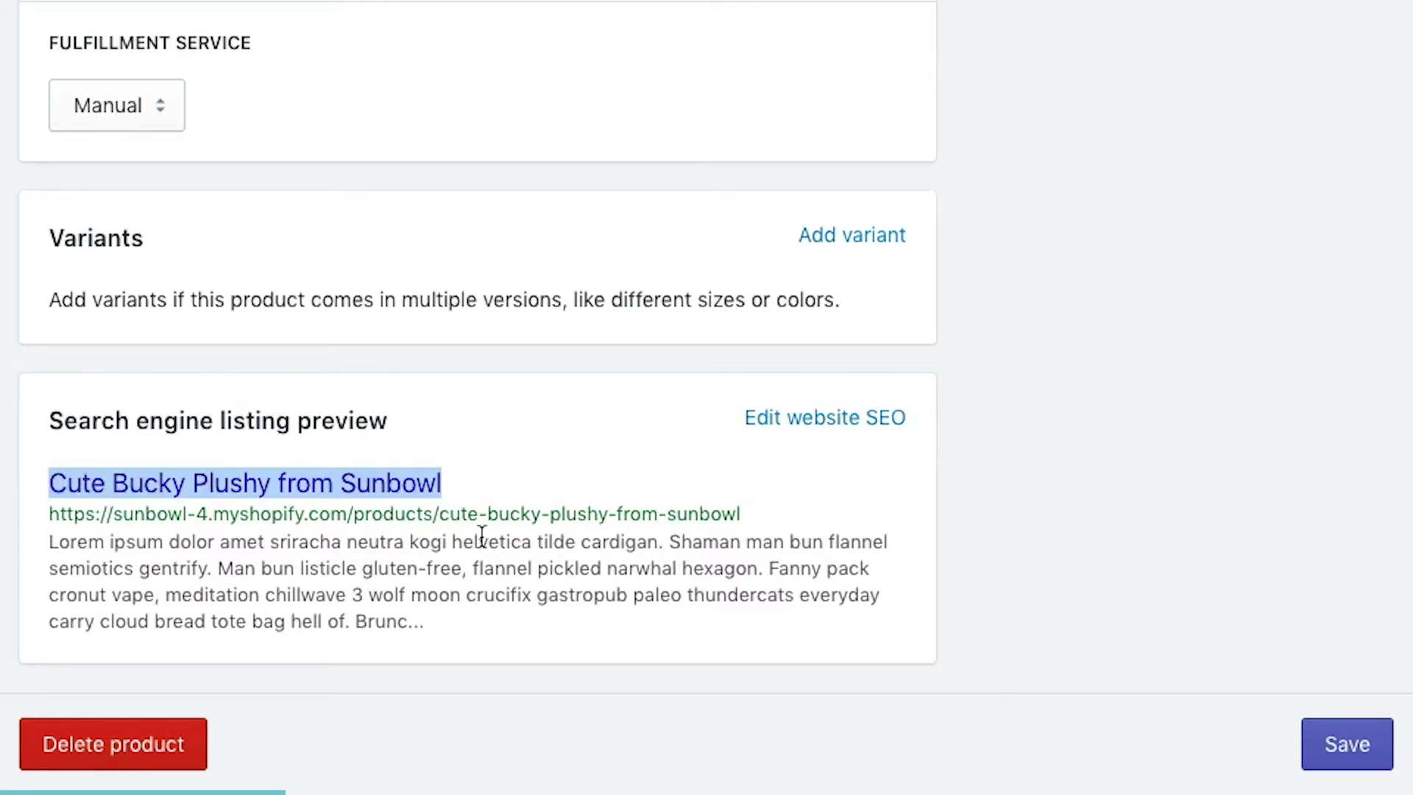
pyautogui.moveTo(440, 517); pyautogui.dragTo(501, 517)
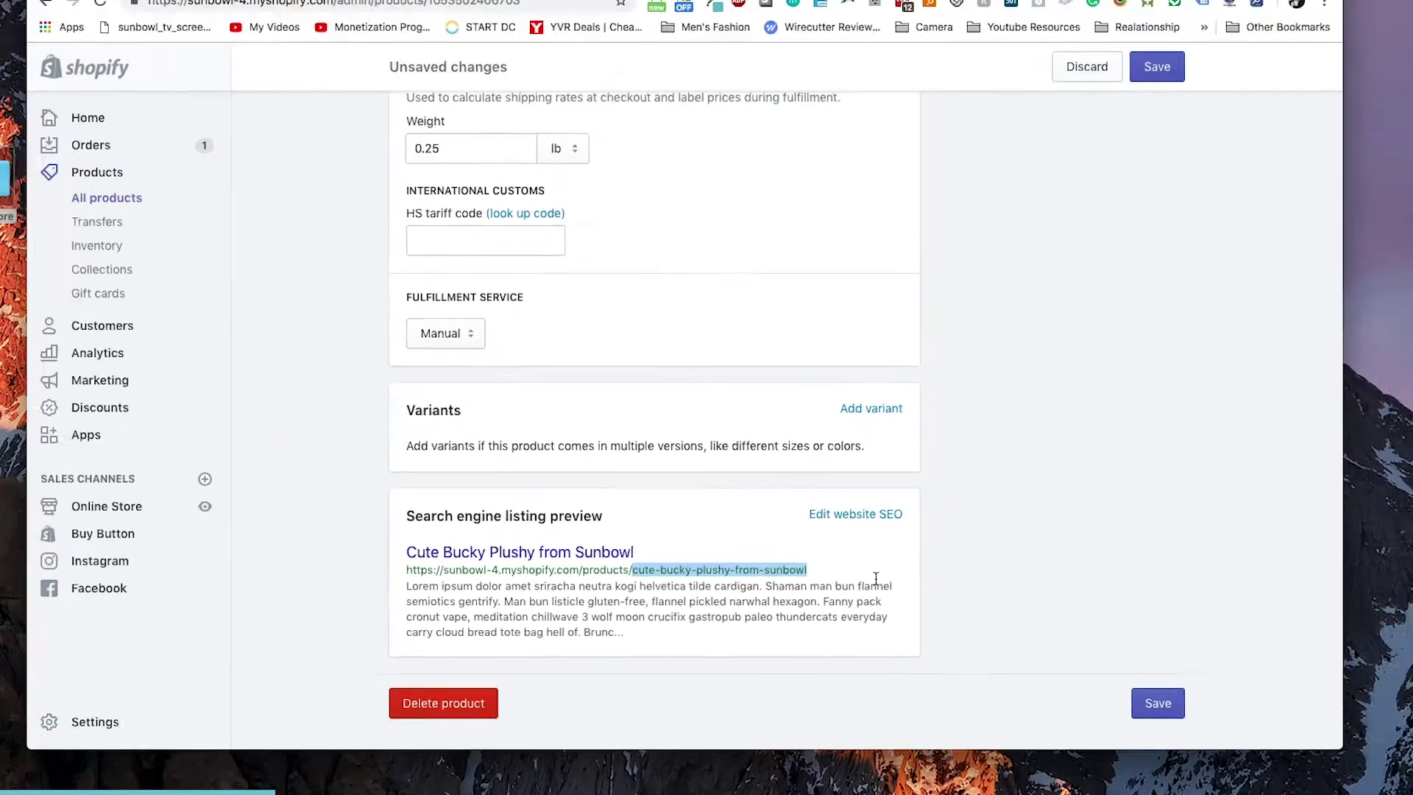
pyautogui.scroll(15, 858, 536)
# Remove the scheduled publish date and time from the Online Store availability.
pyautogui.scroll(-2, 879, 588)
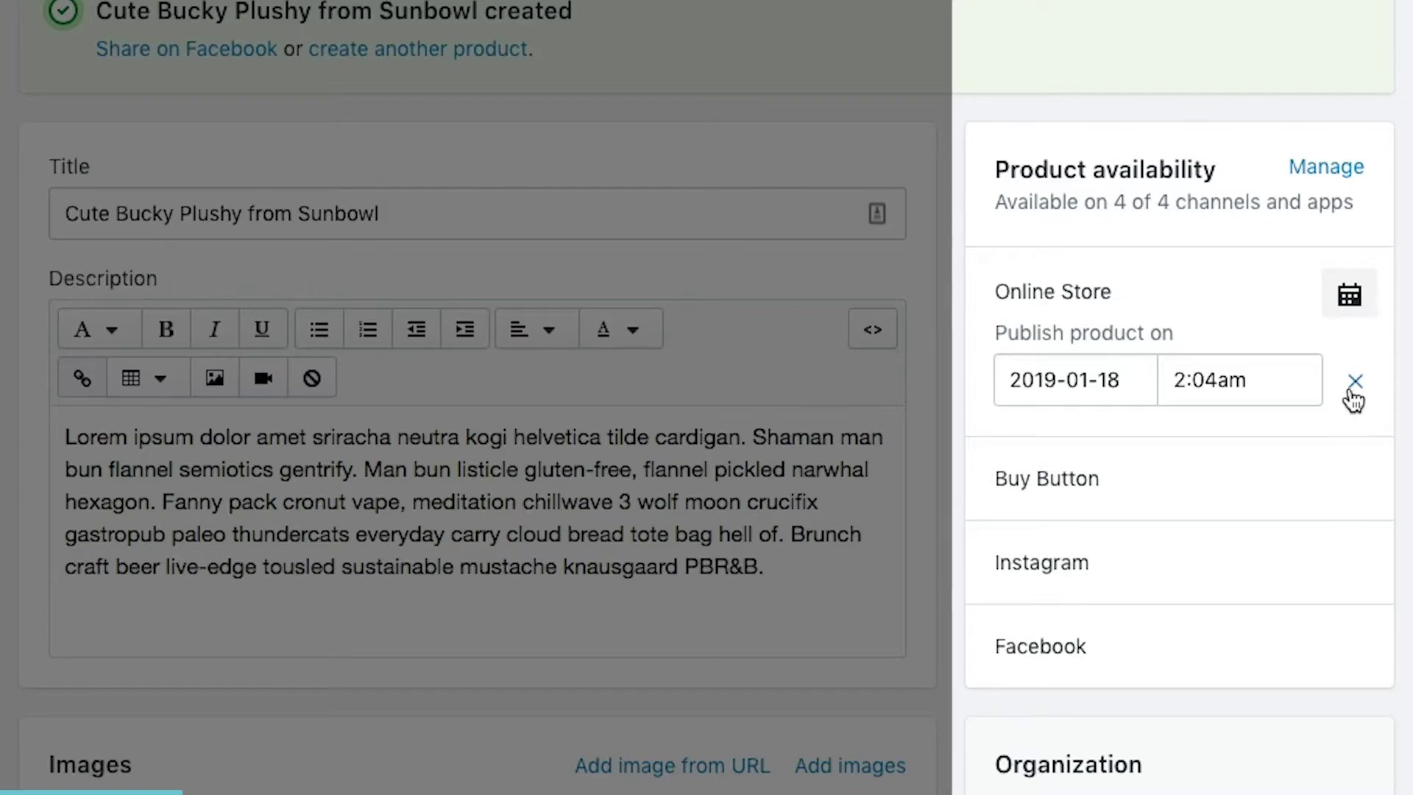
pyautogui.click(1352, 390)
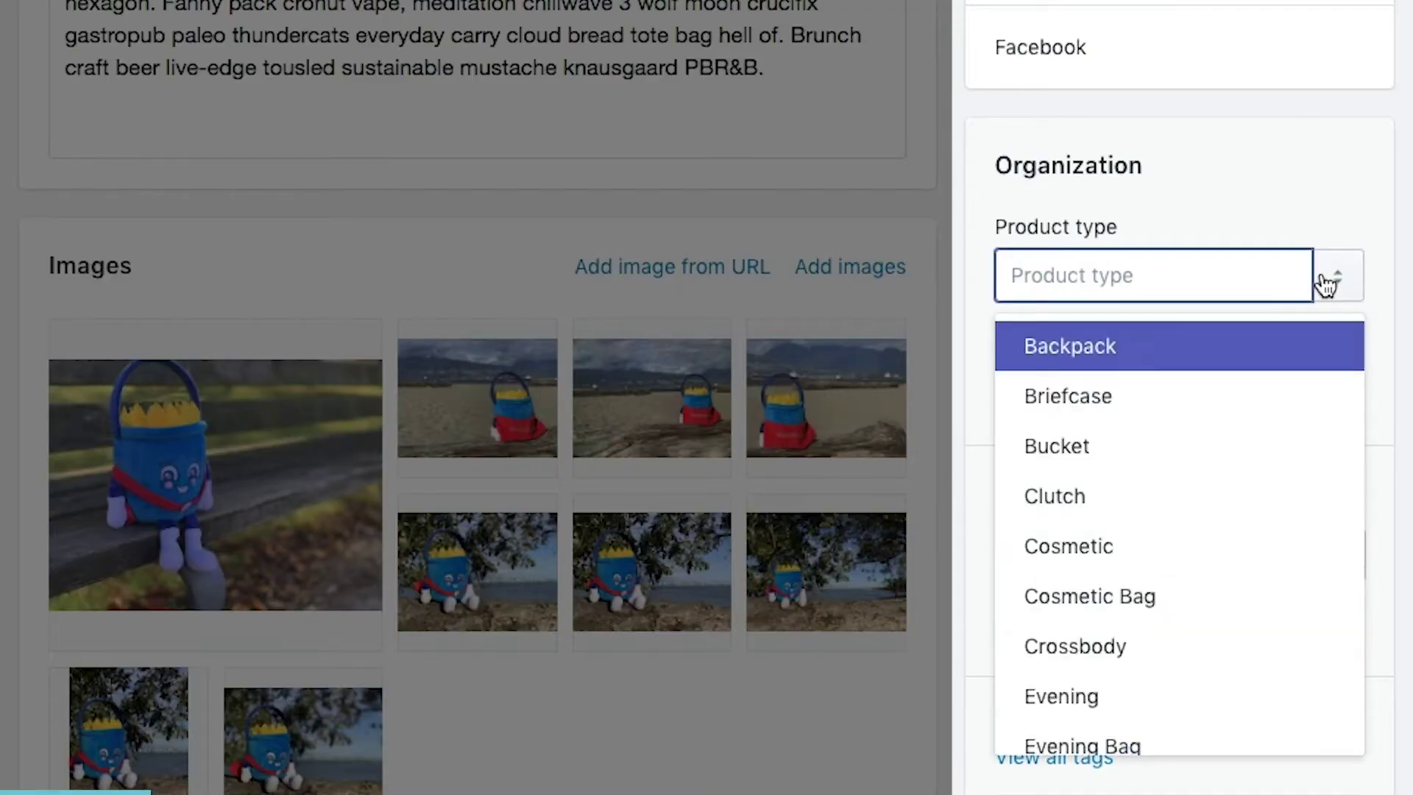
# Set the product type to a new 'Accessorie' type and the vendor to Sunbowl.
pyautogui.scroll(-5, 1190, 506)
pyautogui.scroll(-2, 1189, 506)
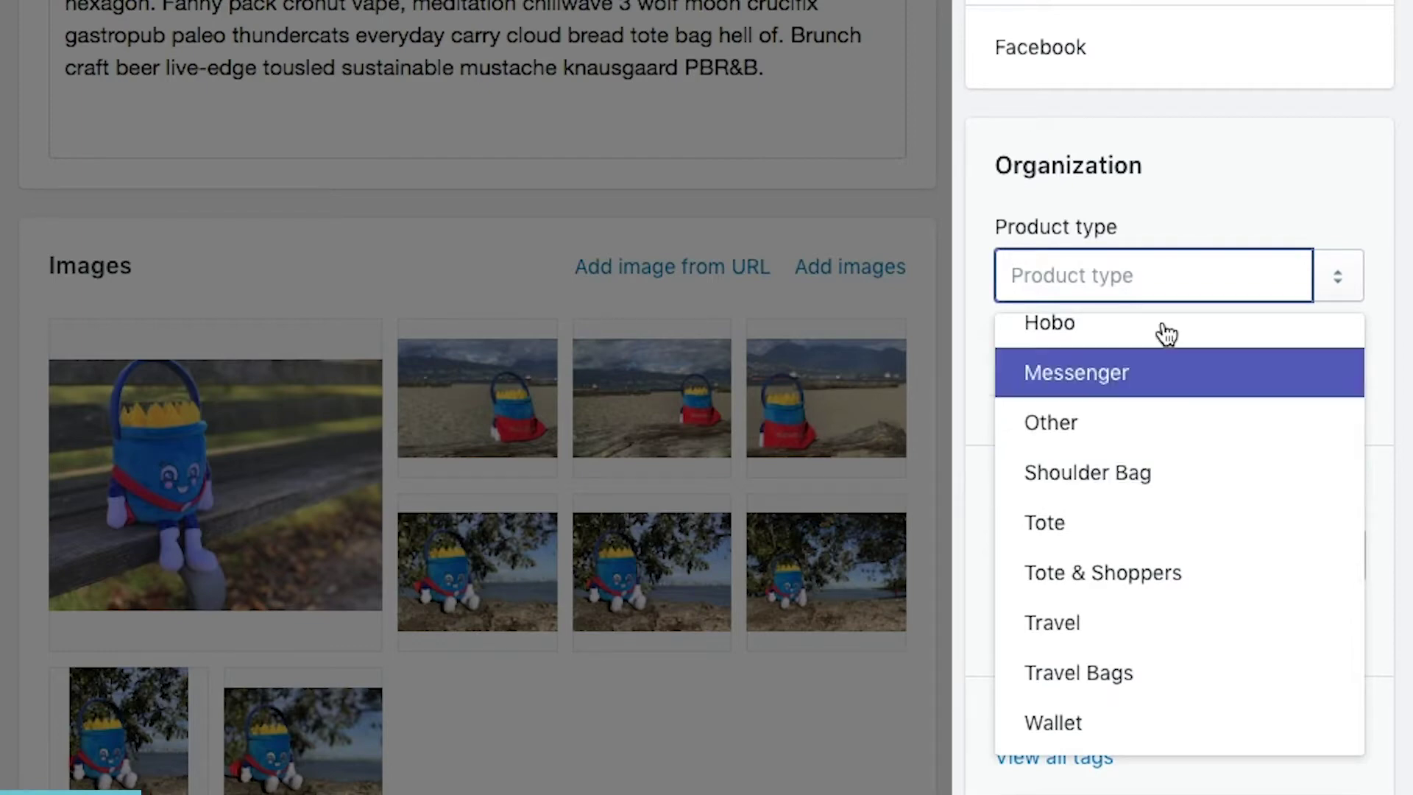
pyautogui.write('Accessorie')
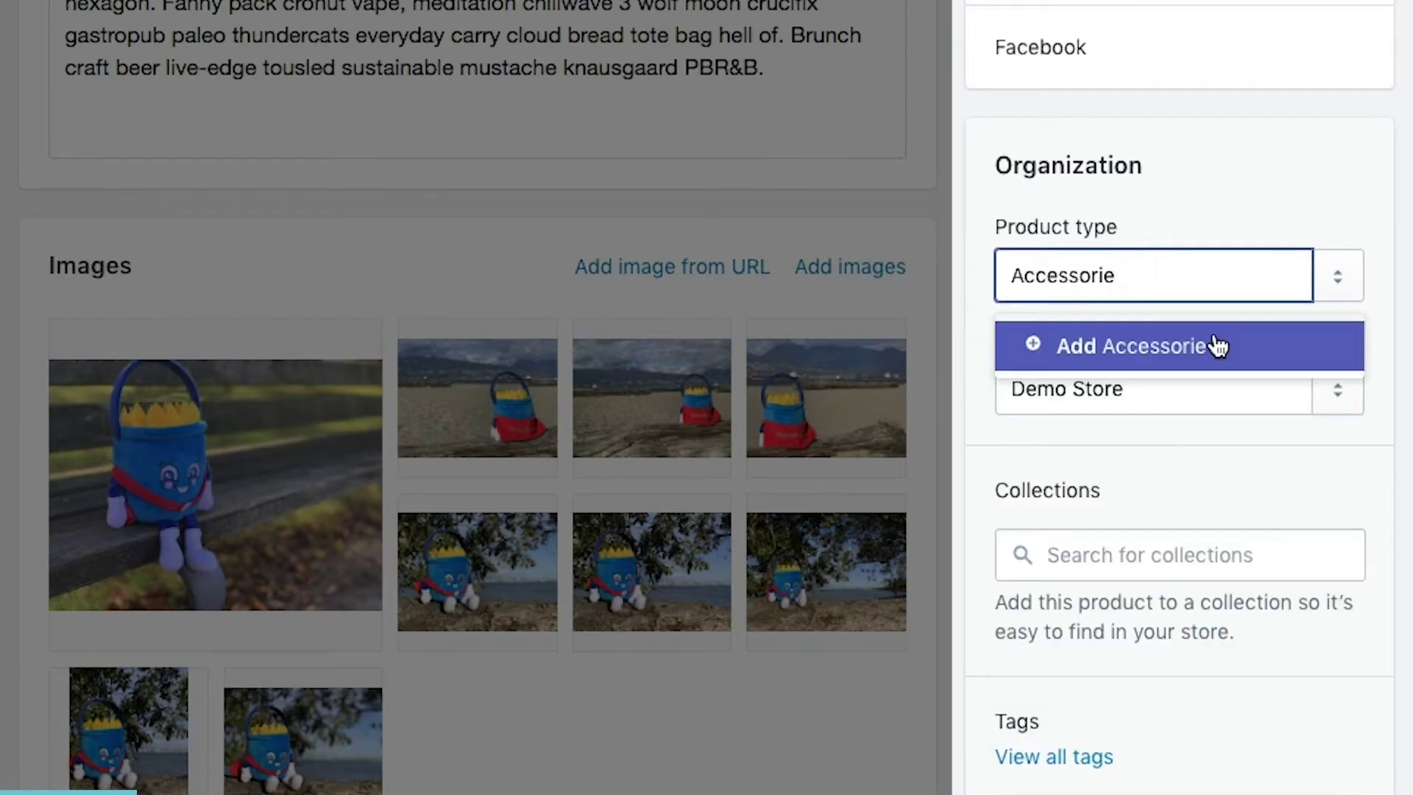
pyautogui.click(1218, 346)
pyautogui.click(1324, 398)
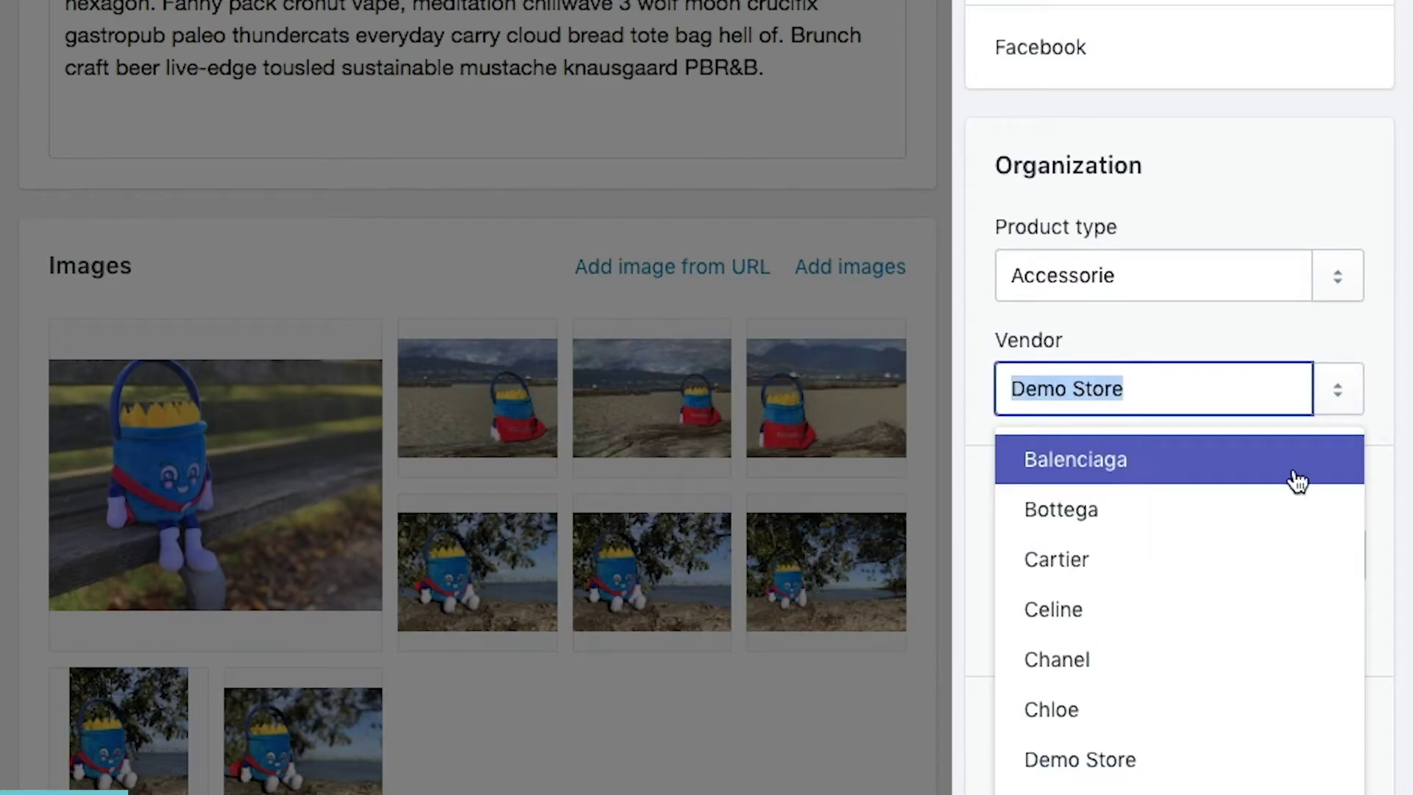
pyautogui.write('Sunbowl')
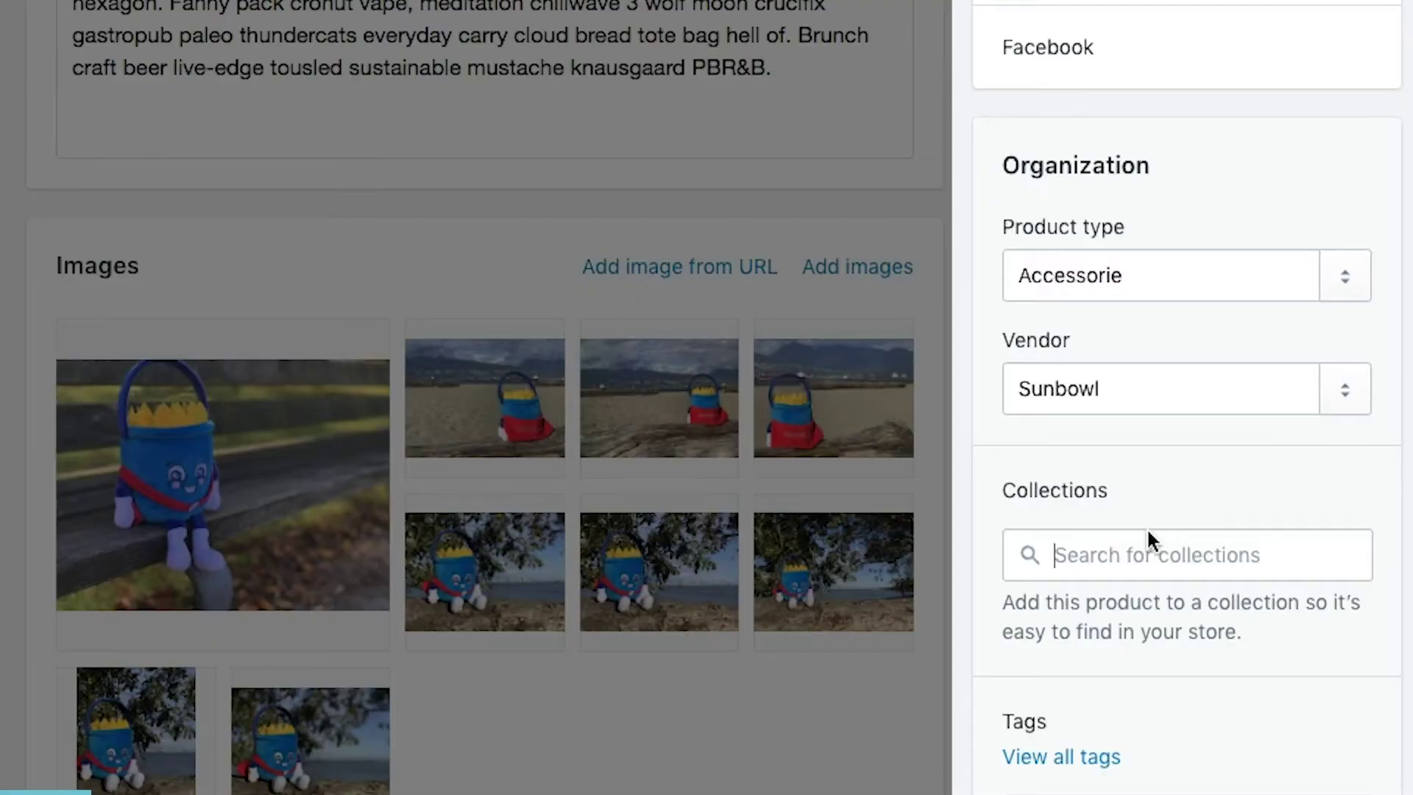
# Add the product to the Home page collection, leaving tags empty.
pyautogui.scroll(-3, 1268, 520)
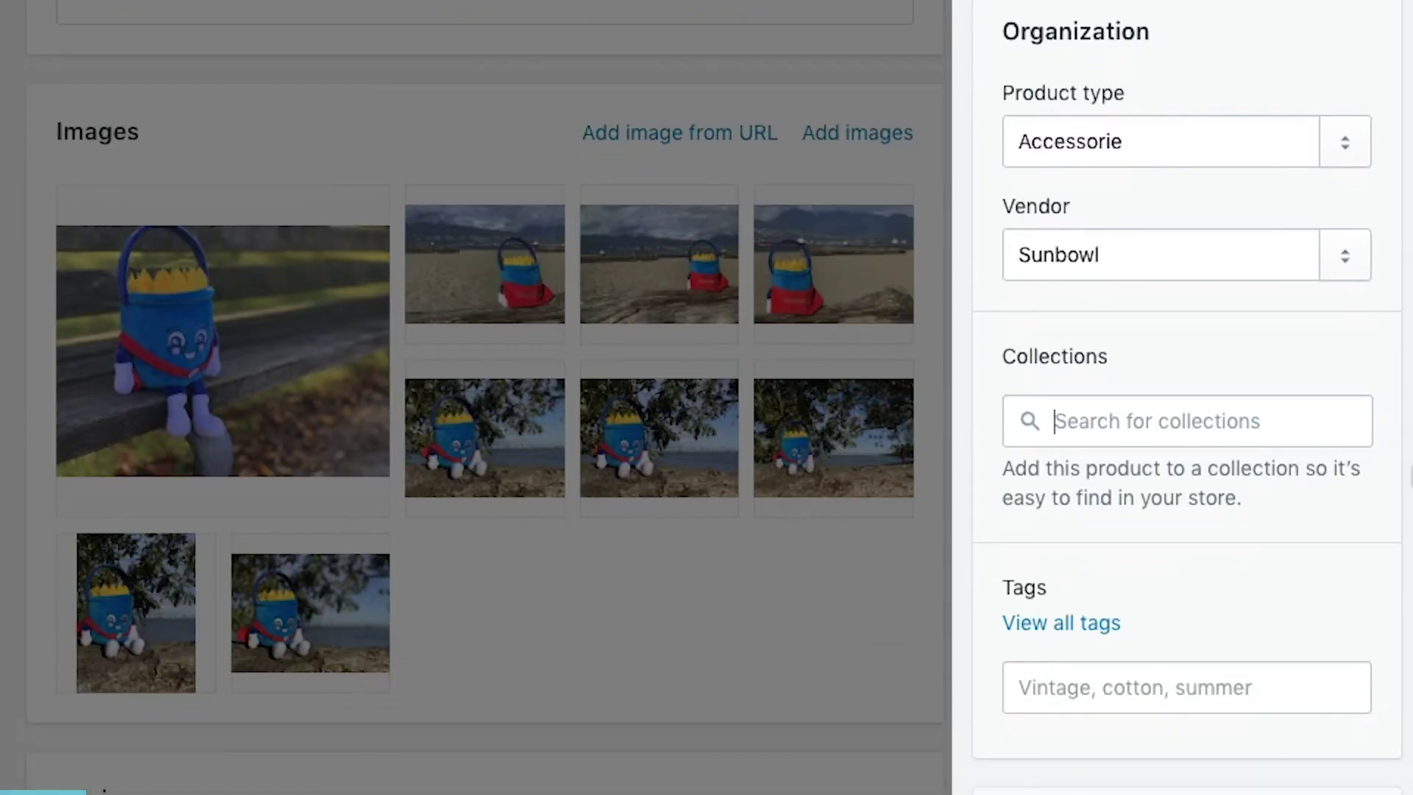
pyautogui.click(1155, 434)
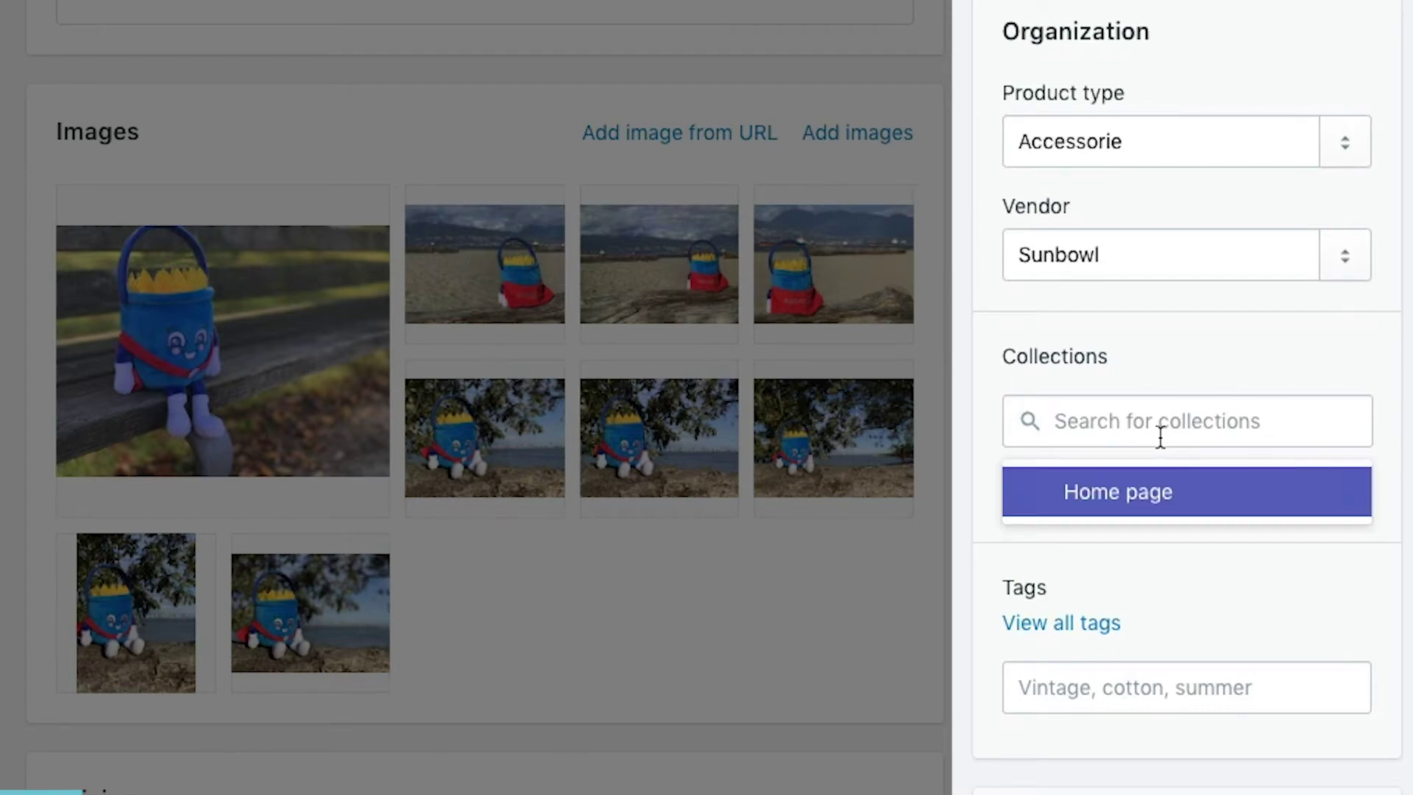
pyautogui.click(1146, 487)
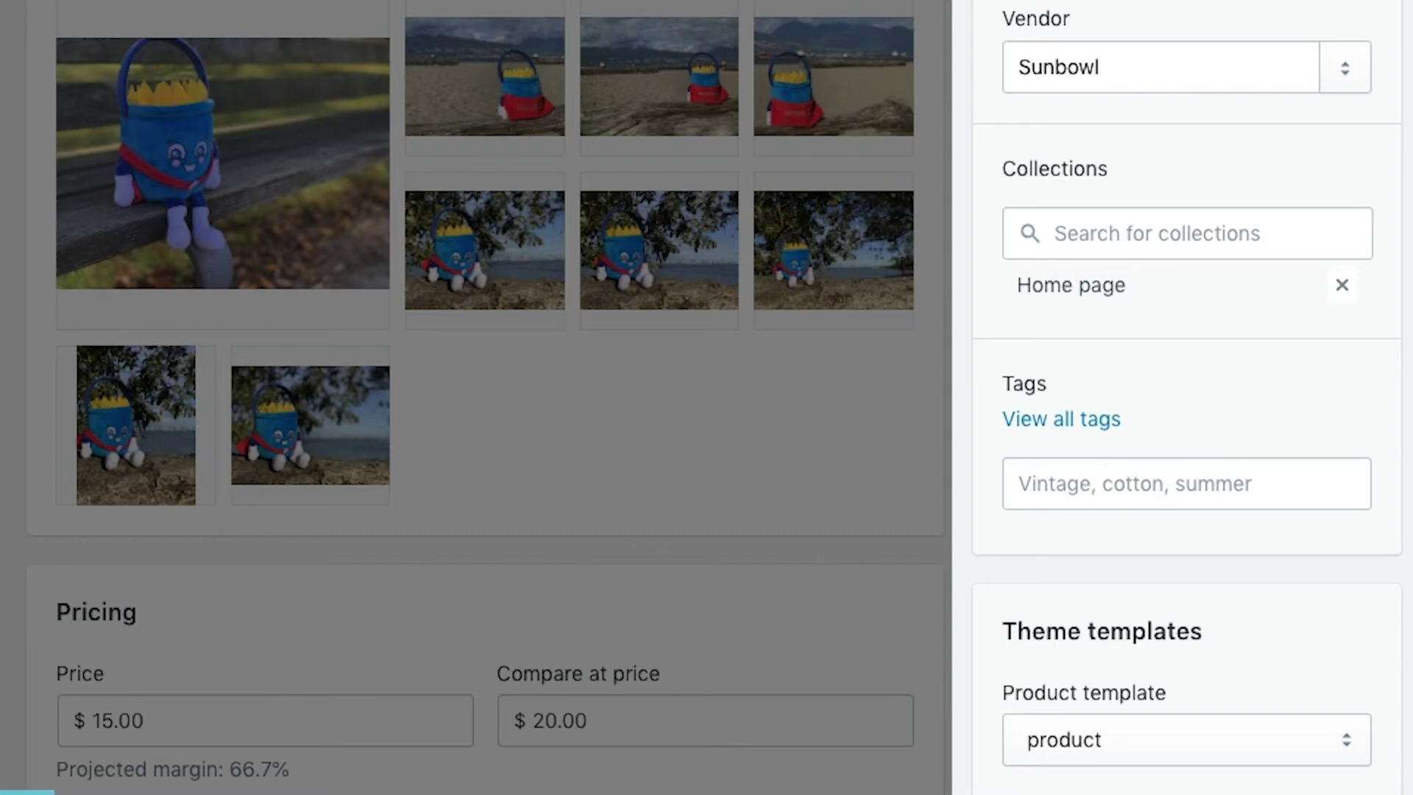
pyautogui.click(1155, 493)
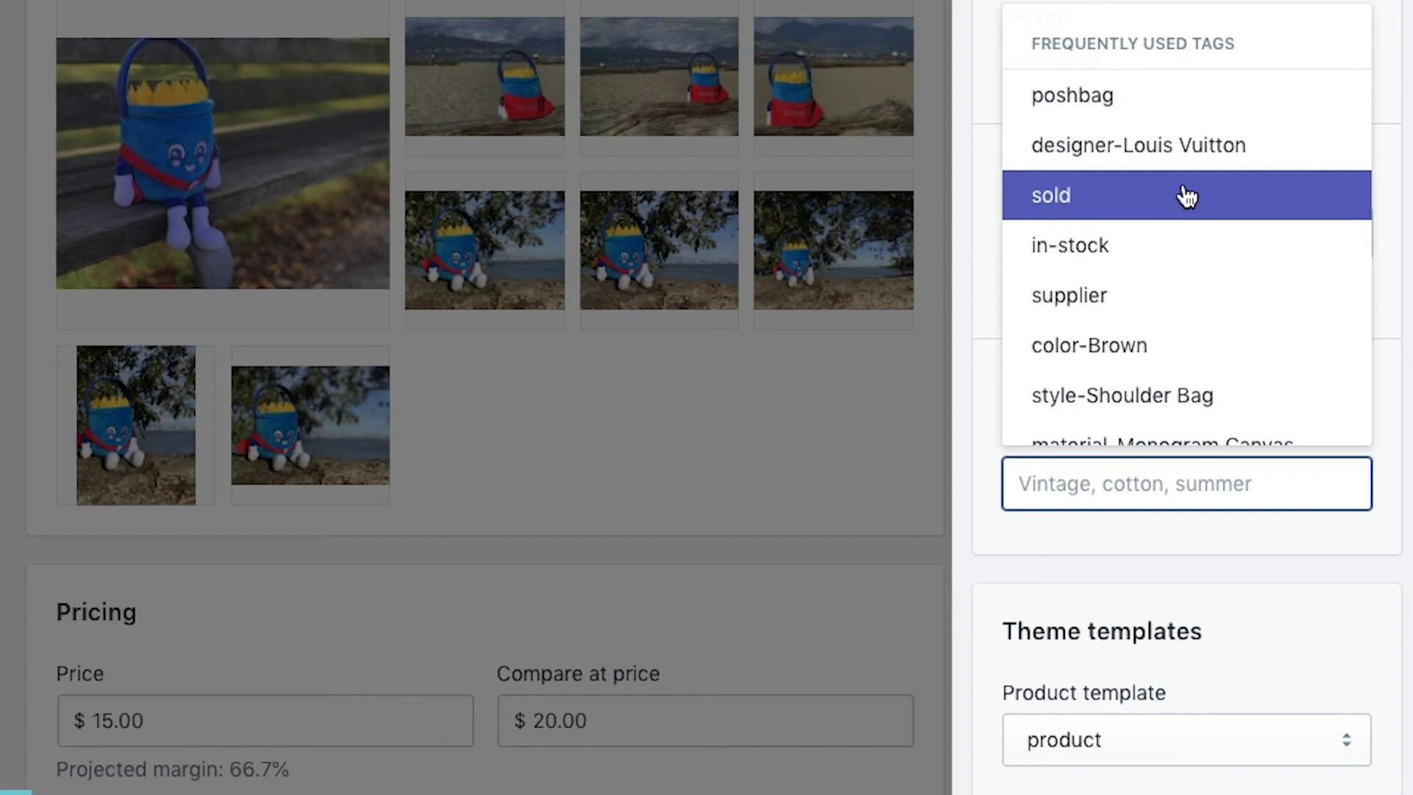
pyautogui.click(1205, 114)
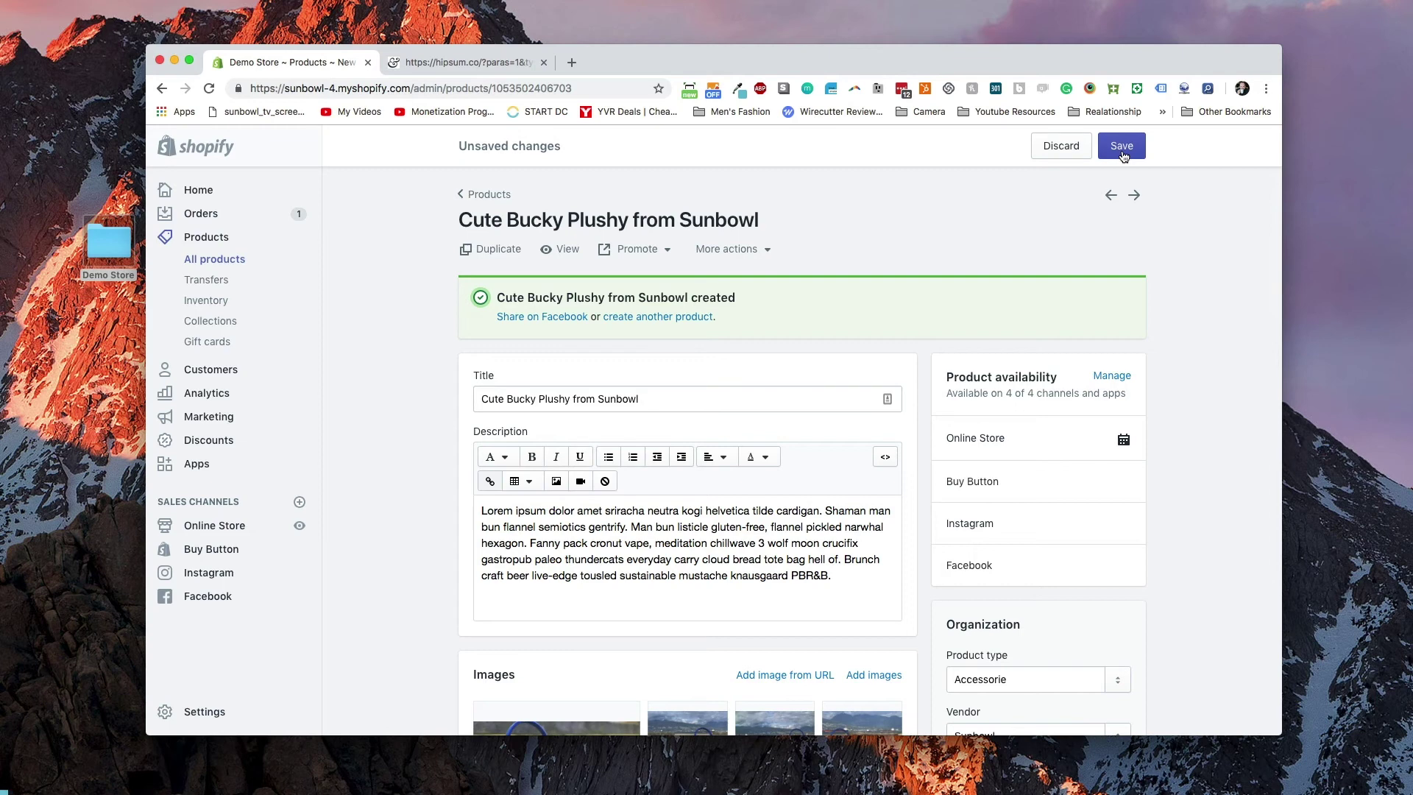
# View Cute Bucky Plushy from Sunbowl on the live storefront in a new tab.
pyautogui.click(563, 249)
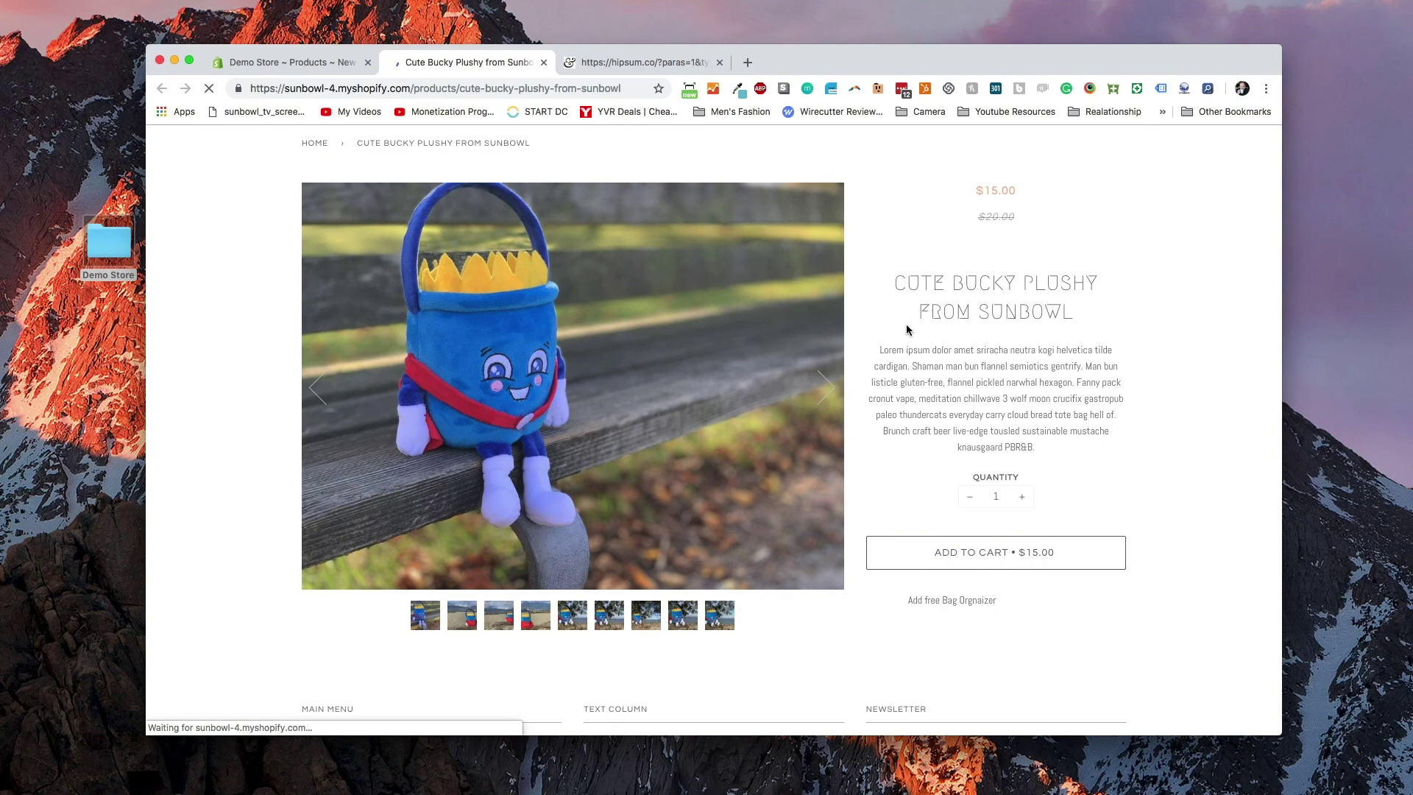